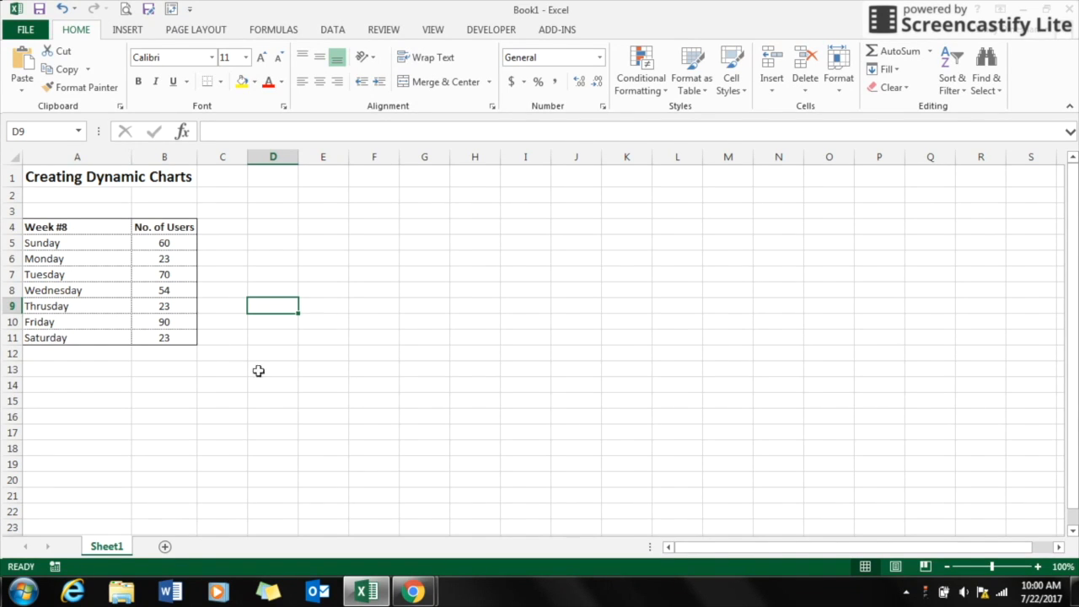
Step: Insert a 2-D clustered column chart from the week and user-count table in A4:B11
click(87, 152)
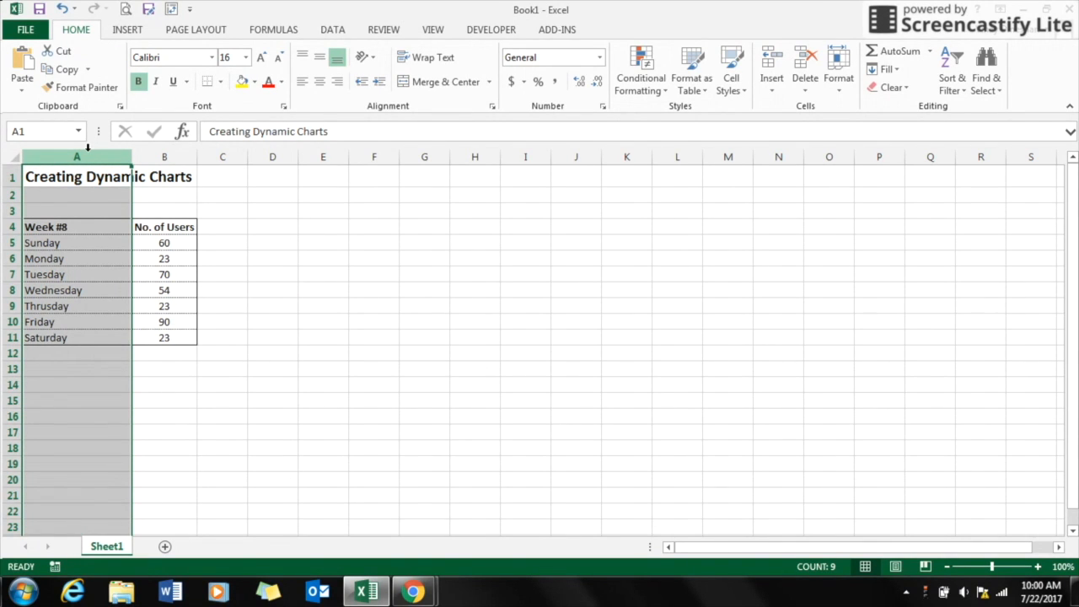
click(164, 150)
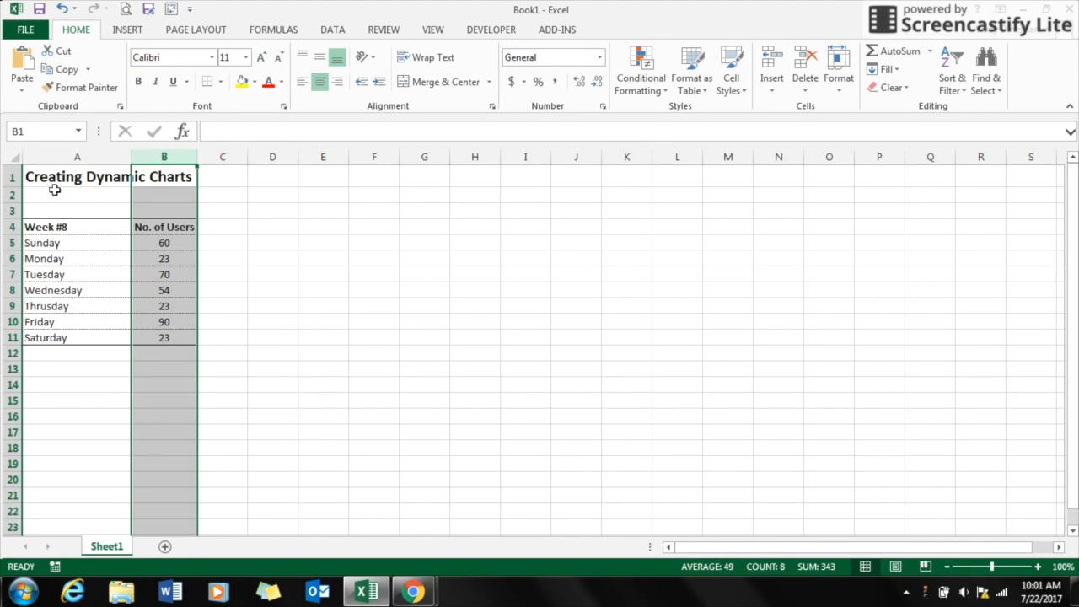
click(41, 230)
drag(41, 230, 172, 334)
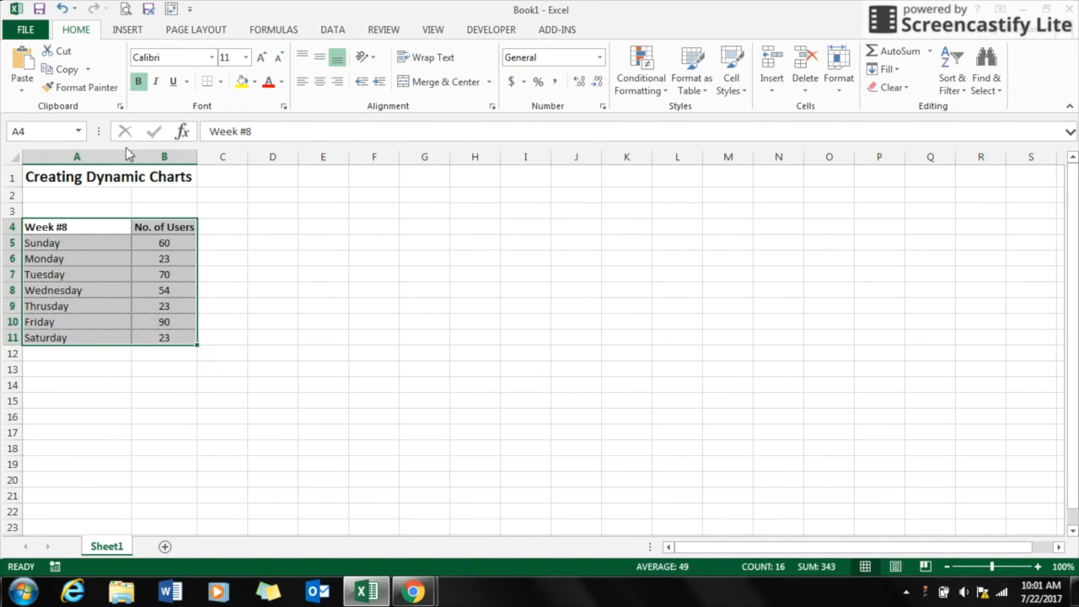
click(126, 30)
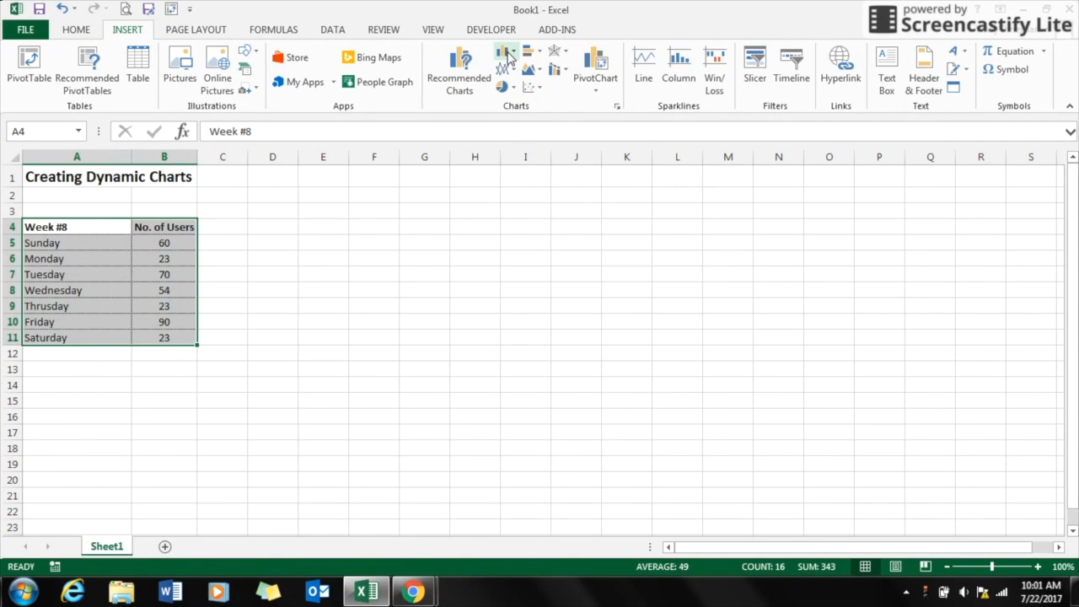
click(509, 55)
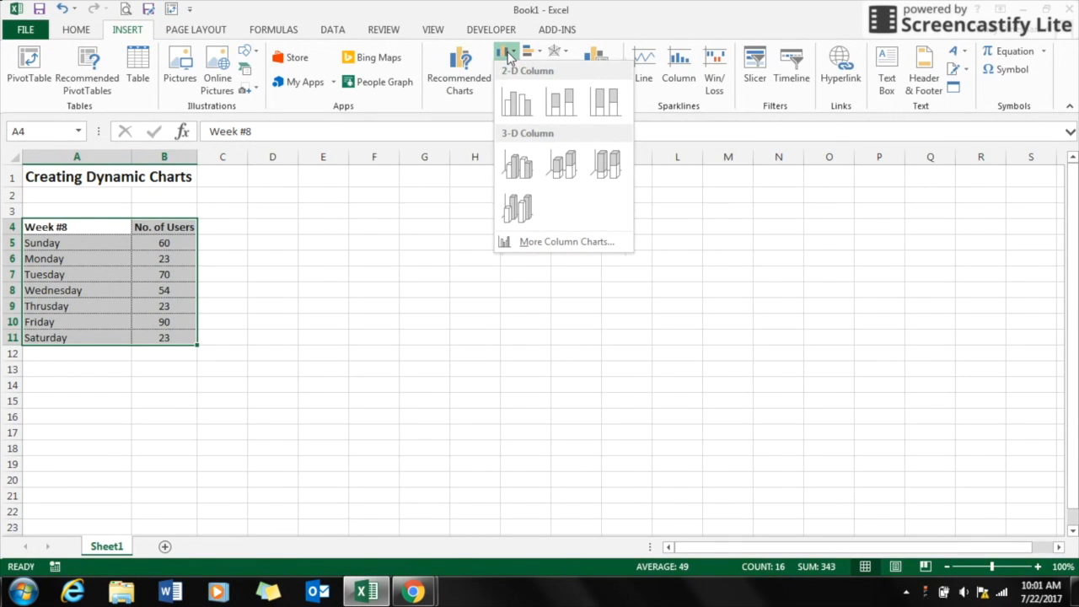
click(516, 101)
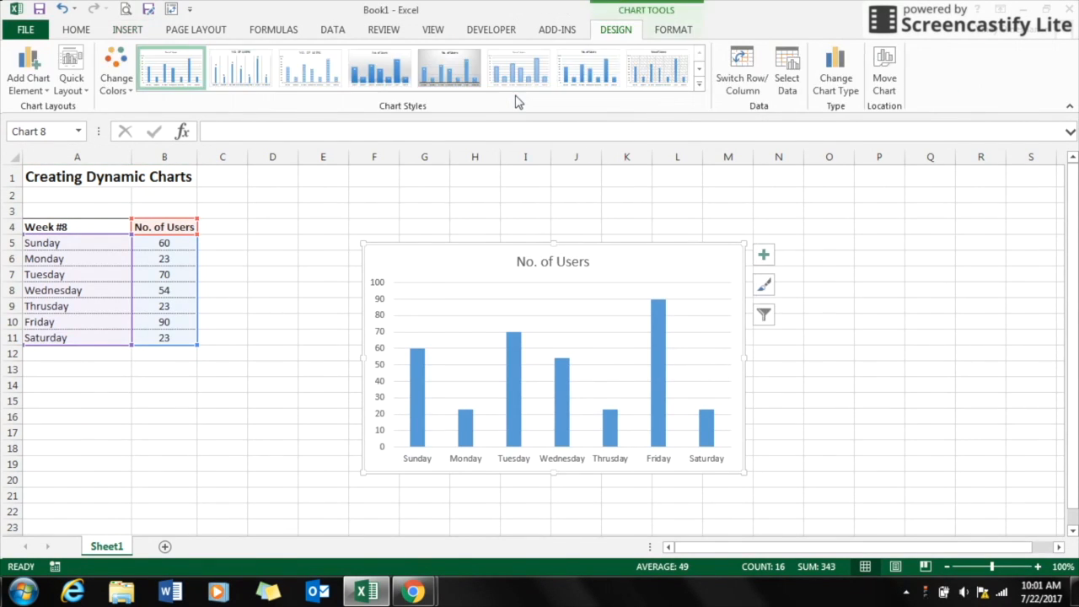
Step: Move the chart up beside the table and turn on its data labels
drag(414, 260, 402, 199)
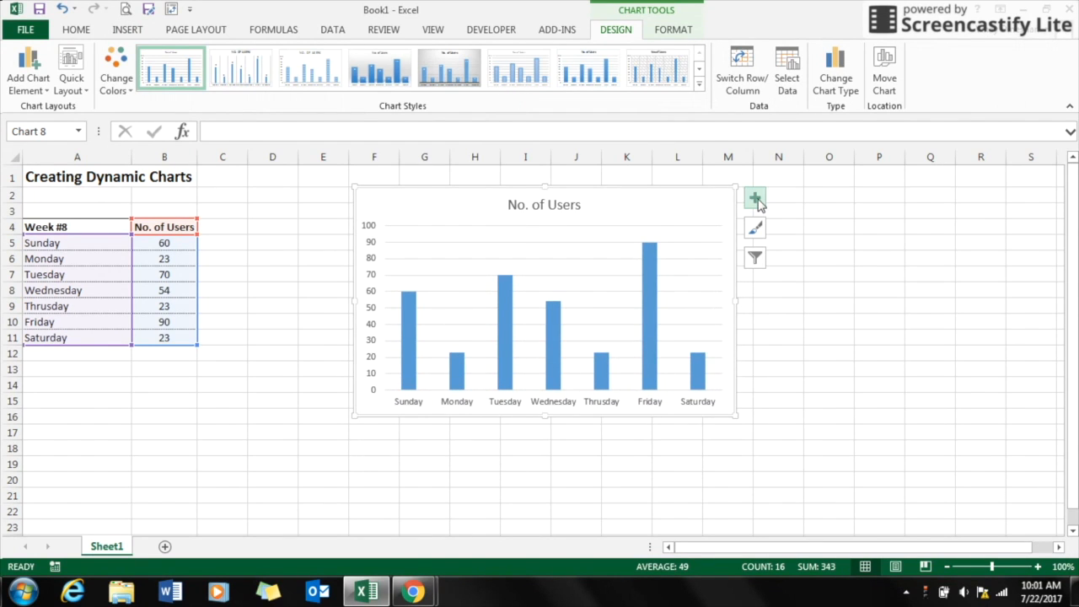
click(754, 201)
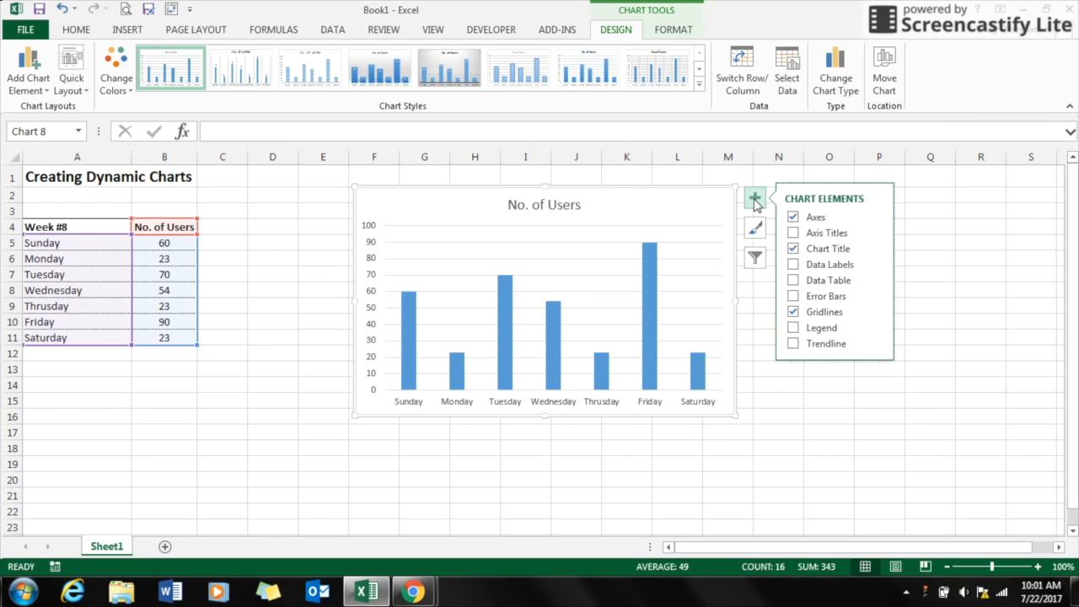
click(793, 266)
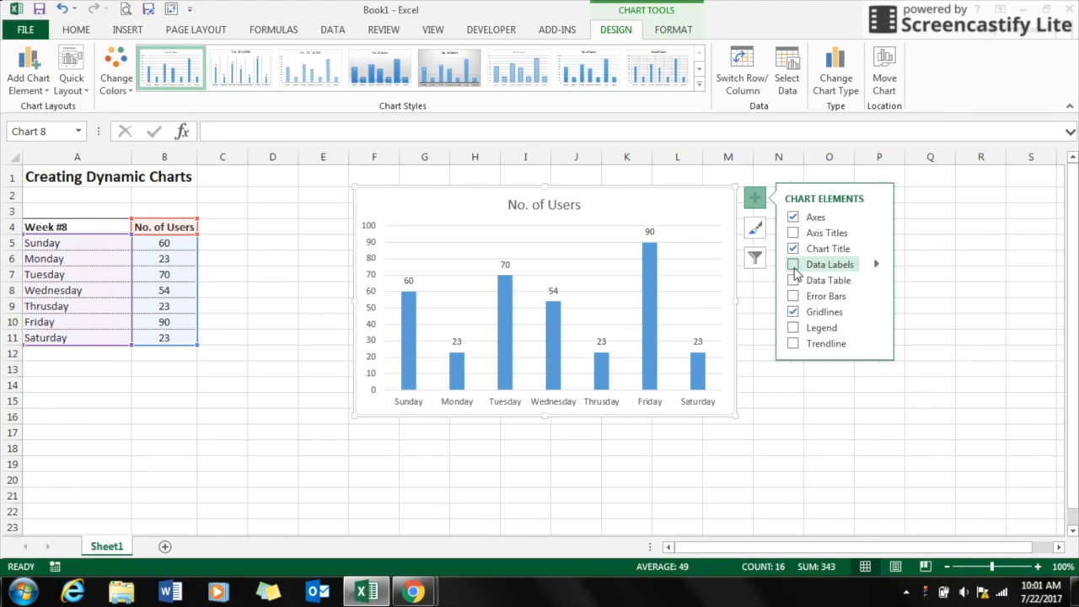
click(725, 428)
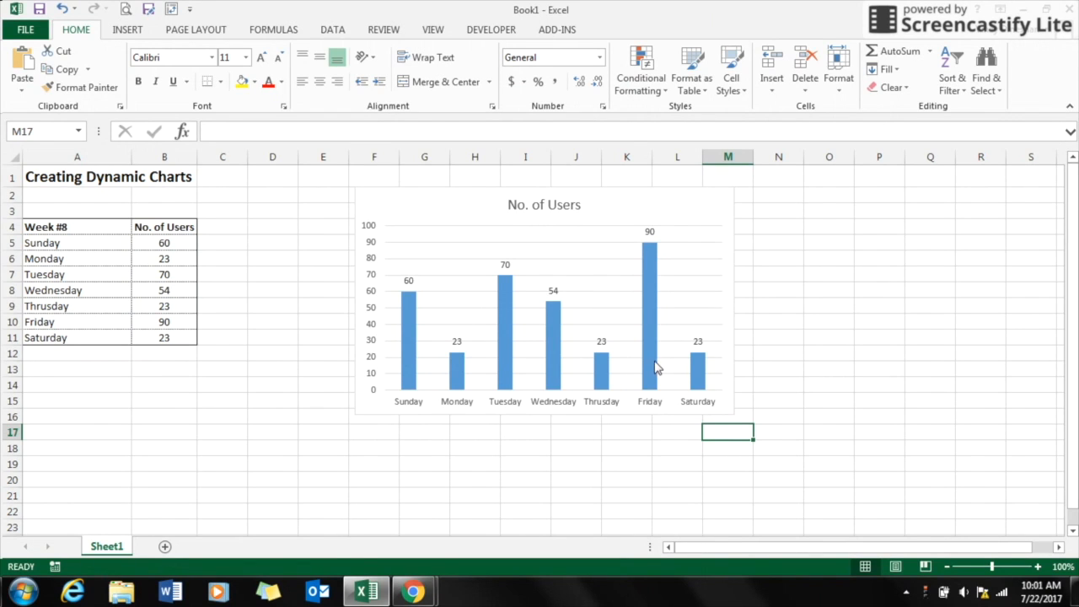
Step: Give the Friday column alone a solid green fill
mouse_move(654, 366)
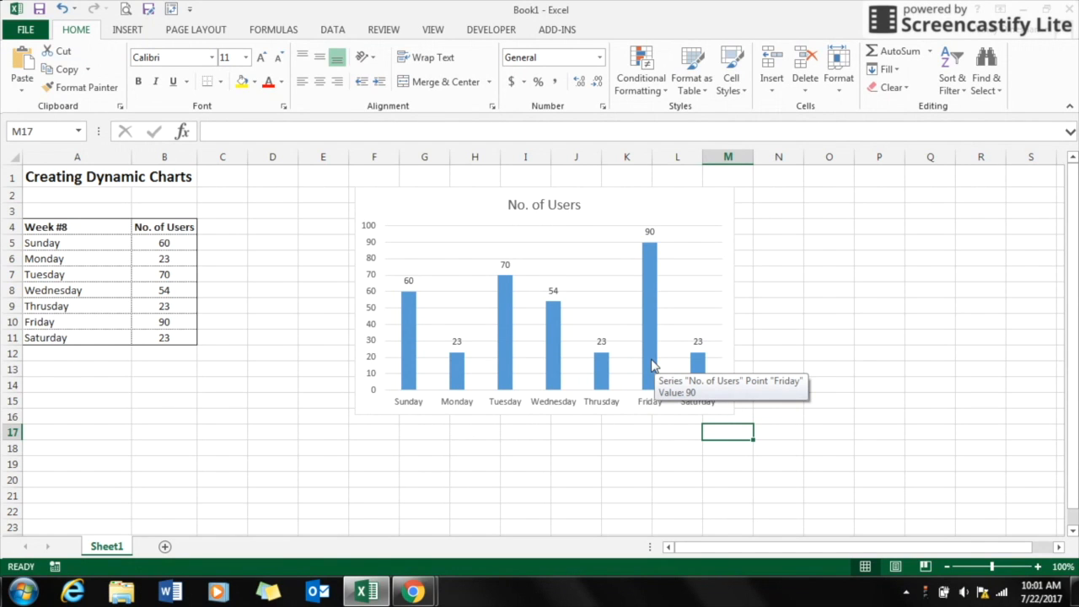
click(652, 366)
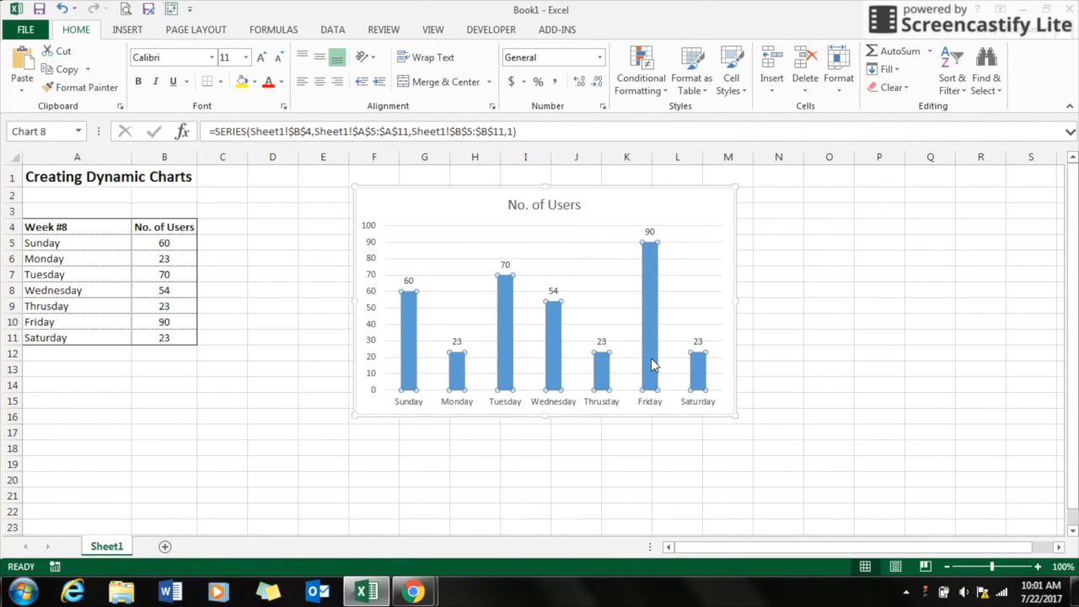
double_click(650, 365)
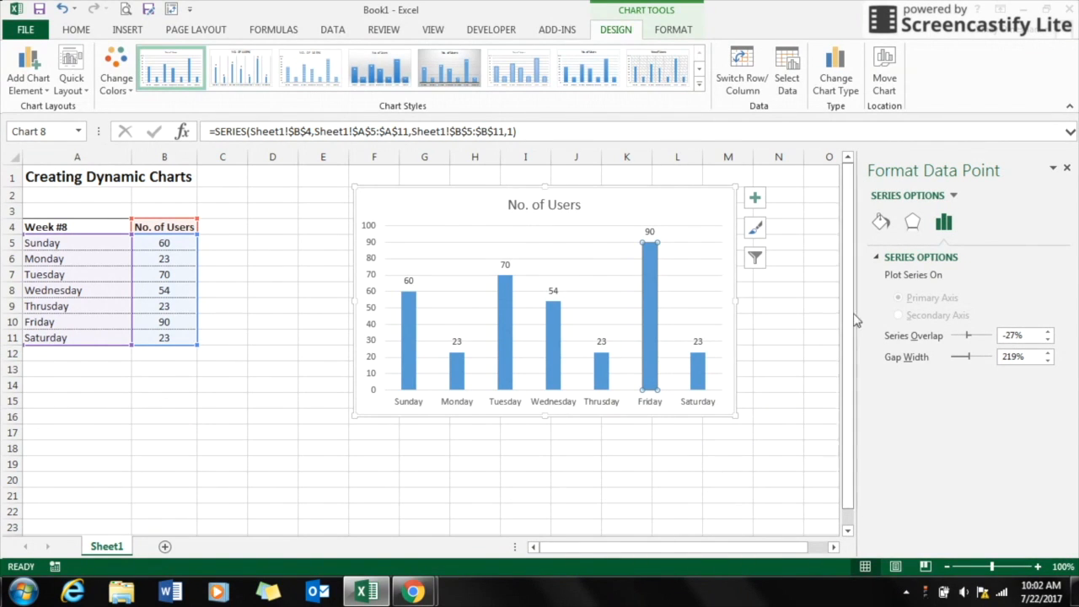
click(881, 223)
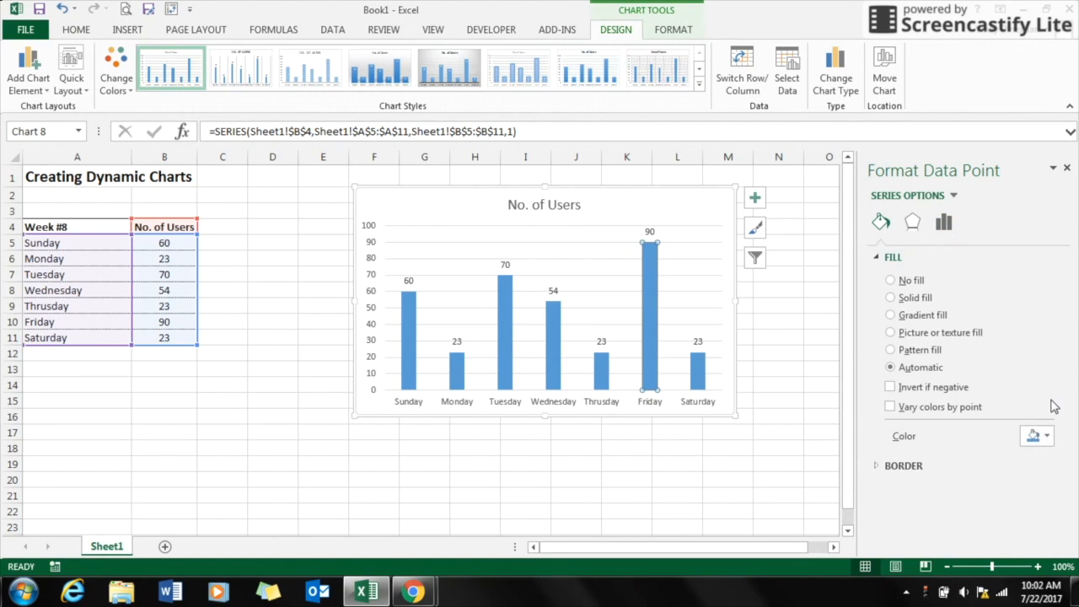
click(1038, 445)
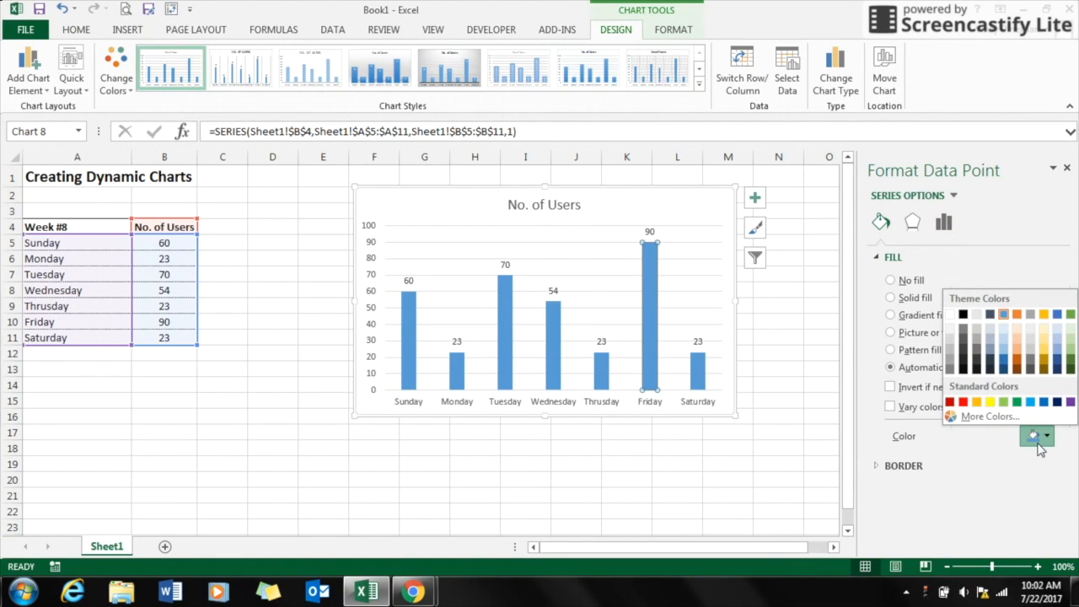
click(1003, 402)
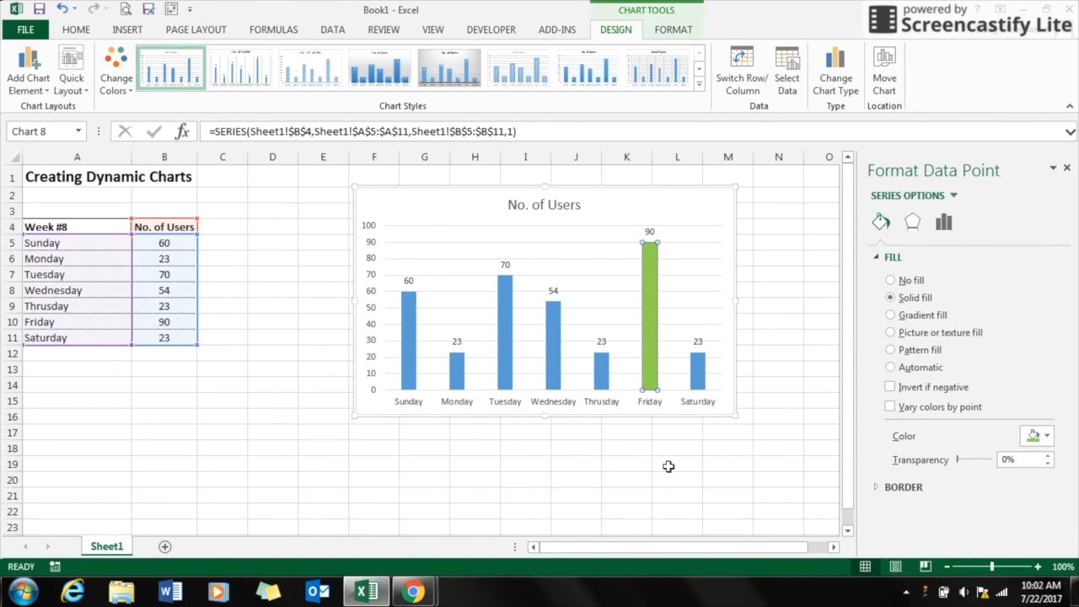
click(669, 460)
click(1066, 169)
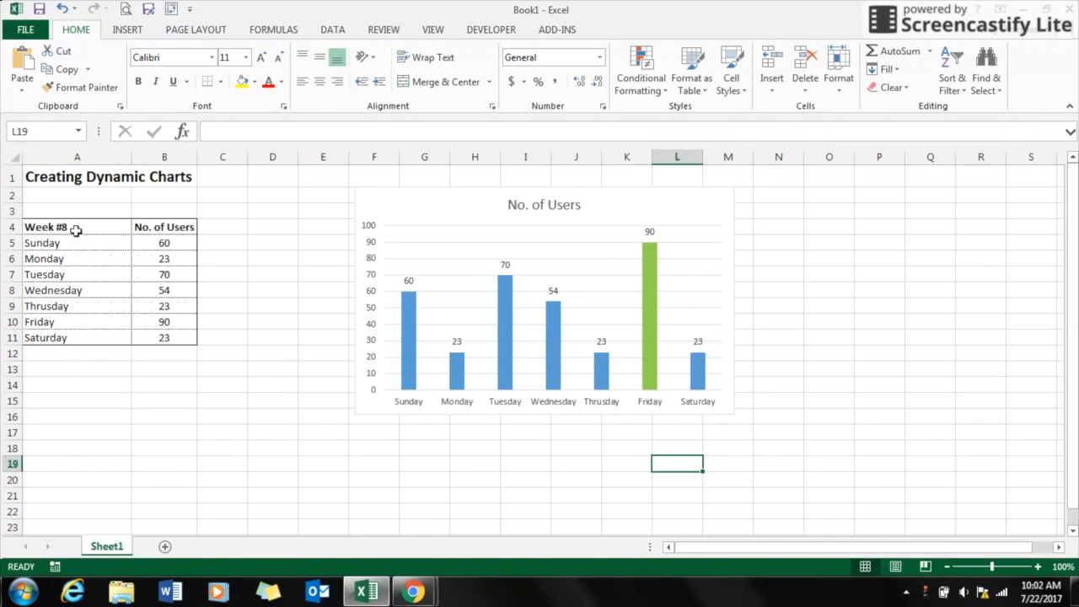
Step: Change the table header in A4 to Week #9
click(75, 226)
double_click(75, 226)
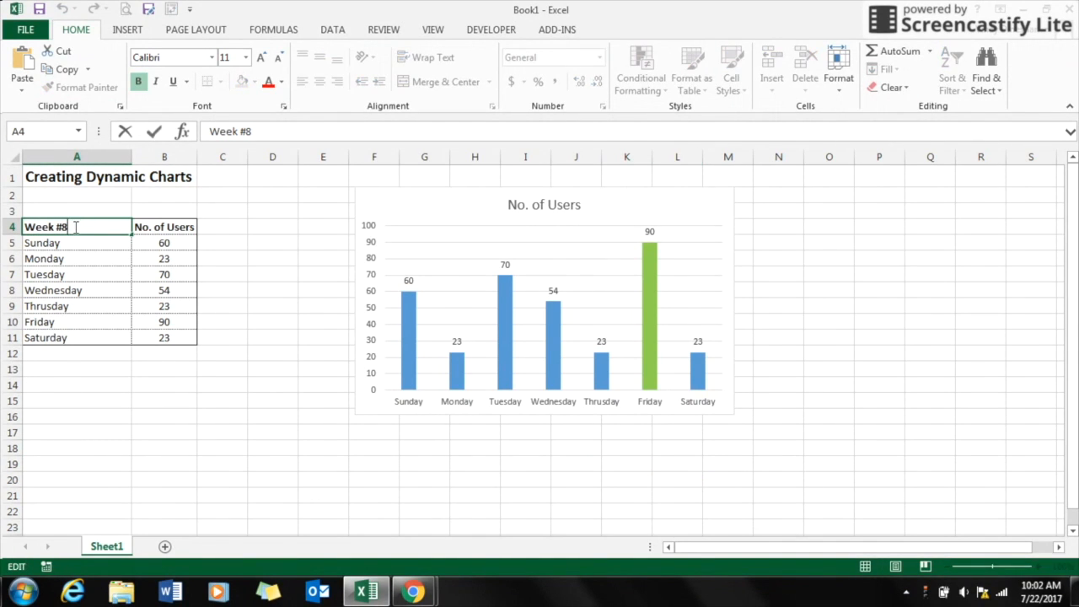
key(BackSpace)
text(9)
click(100, 331)
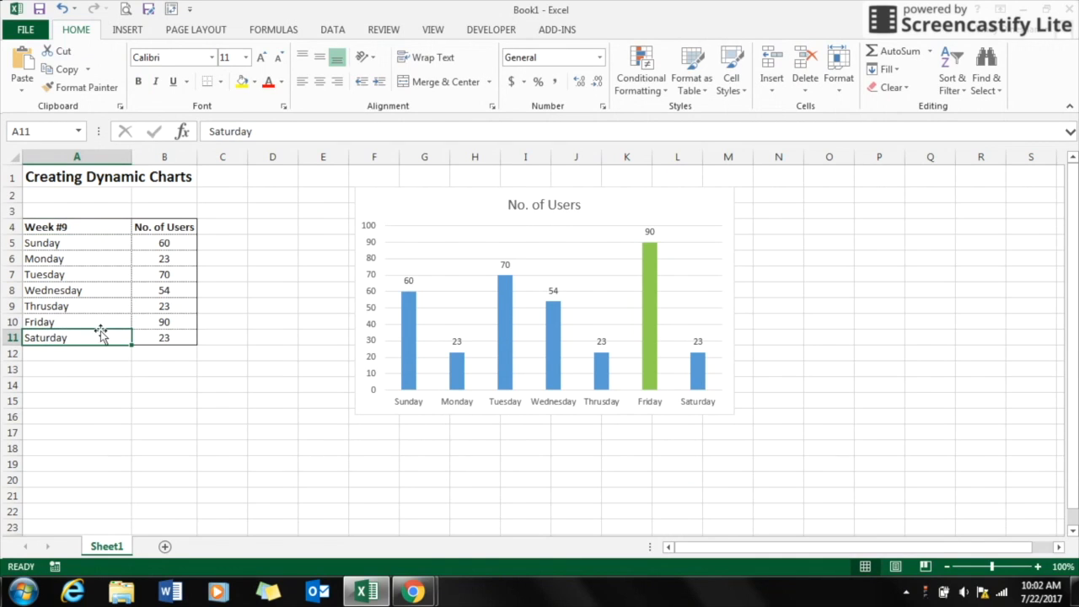
Step: Set Thursday's number of users to 100
click(165, 322)
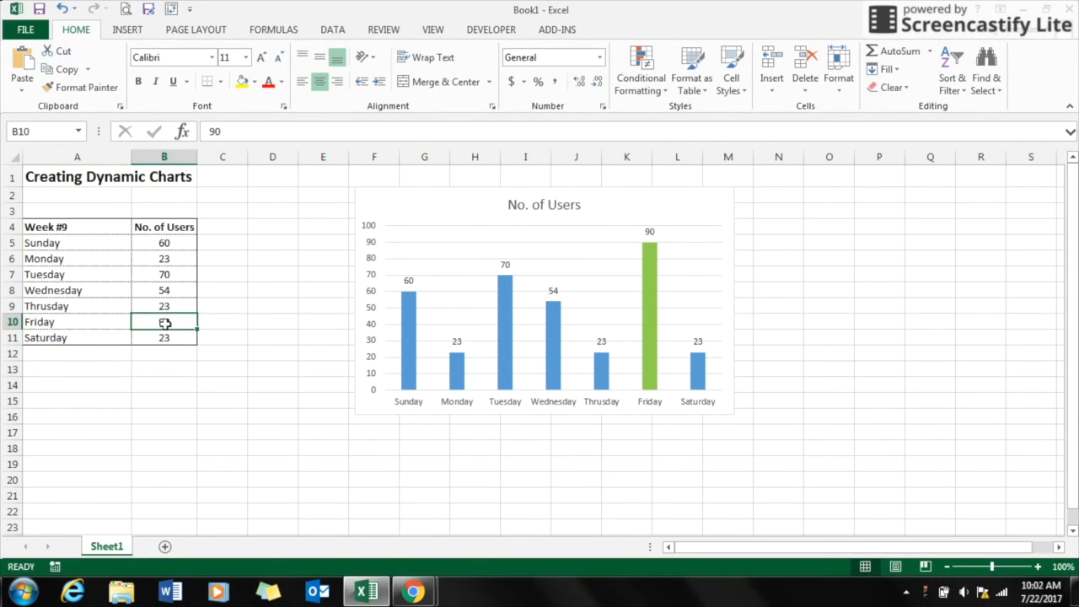
click(166, 303)
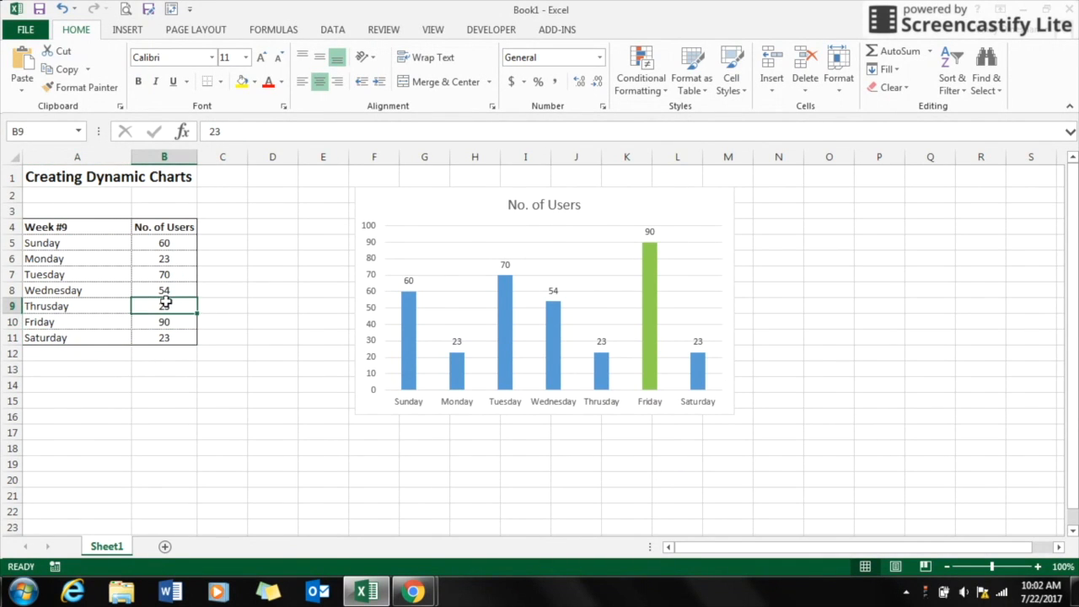
text(100)
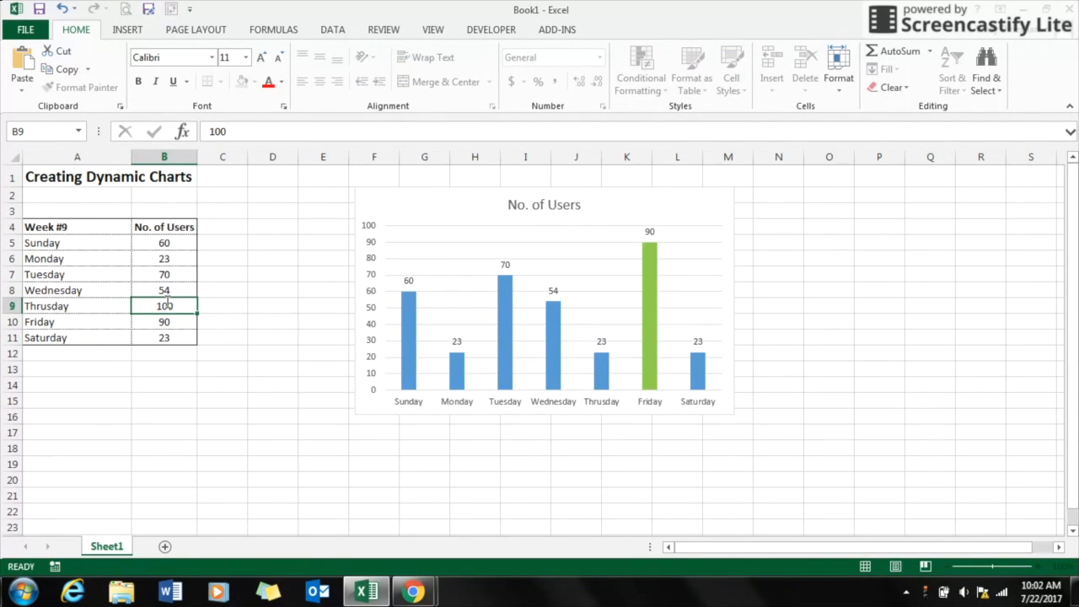
key(Return)
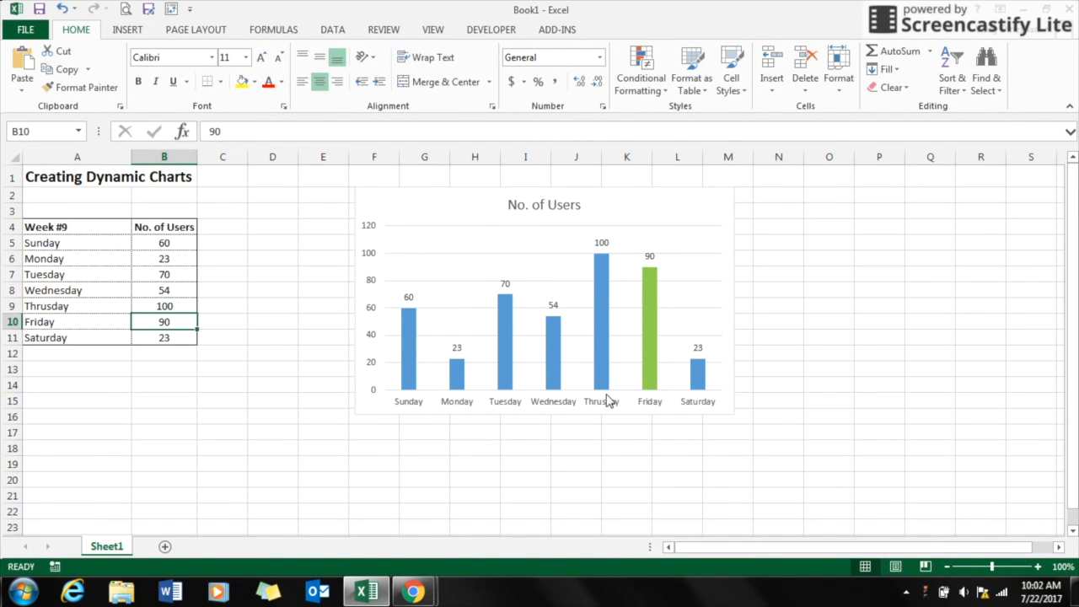
mouse_move(605, 258)
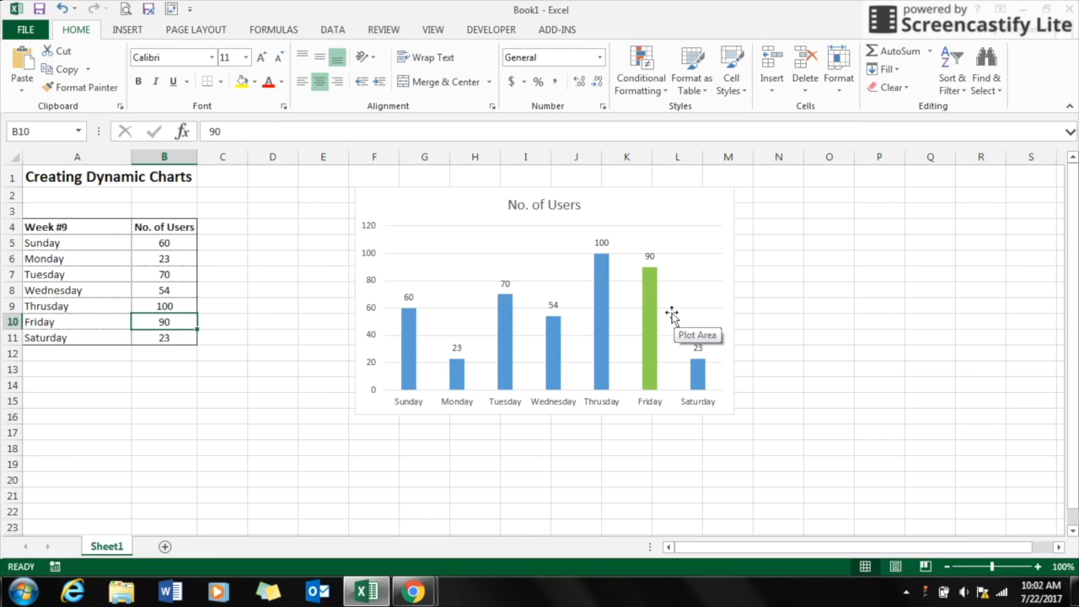
Step: Add a bold Maximum header in C4 next to the No. of Users column
click(221, 229)
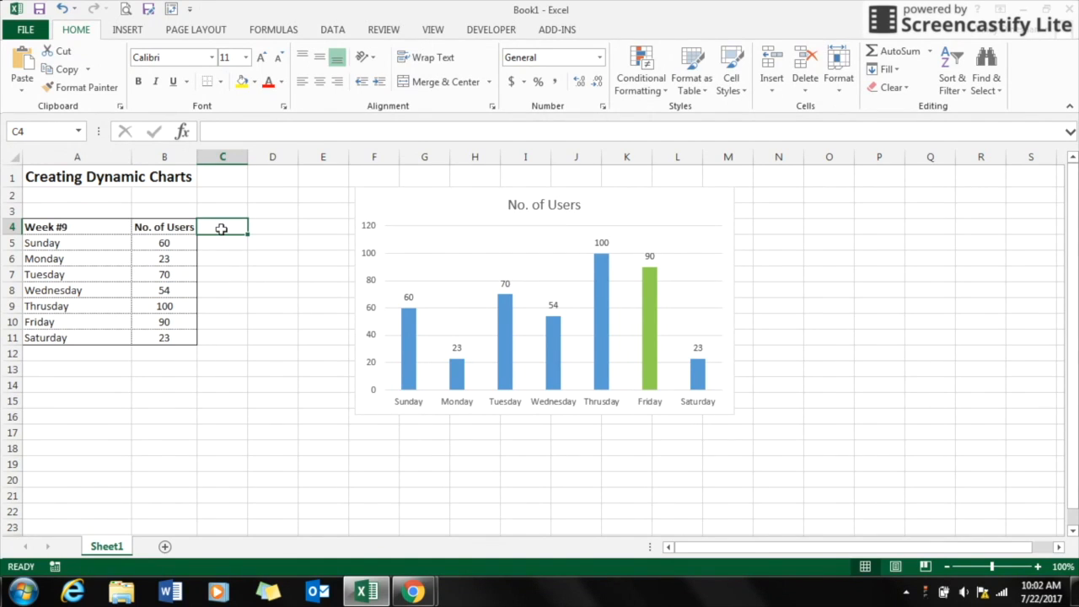
text(Maximum)
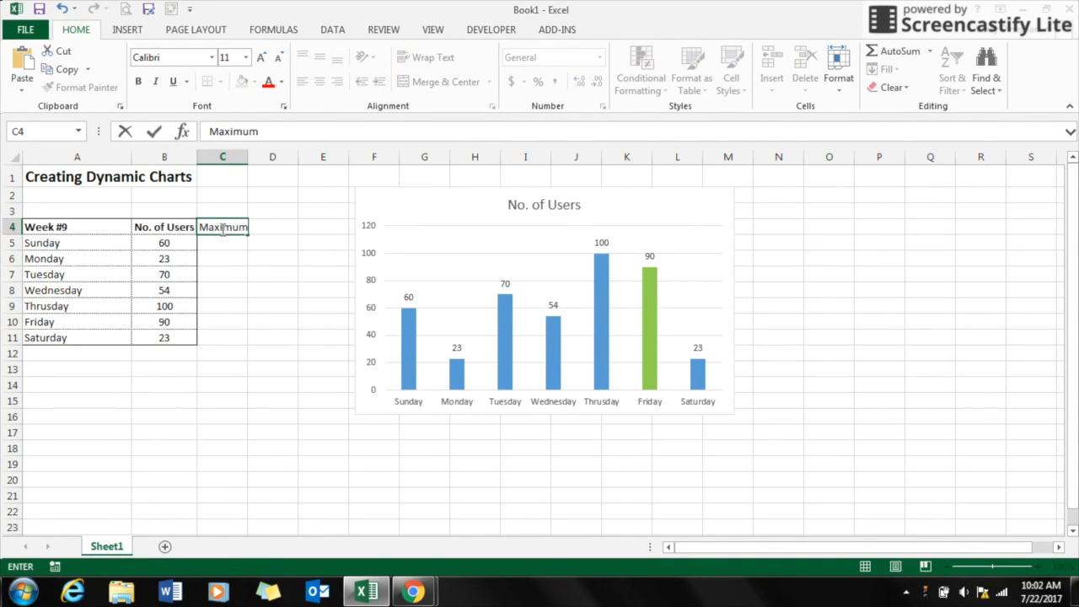
key(Return)
click(222, 228)
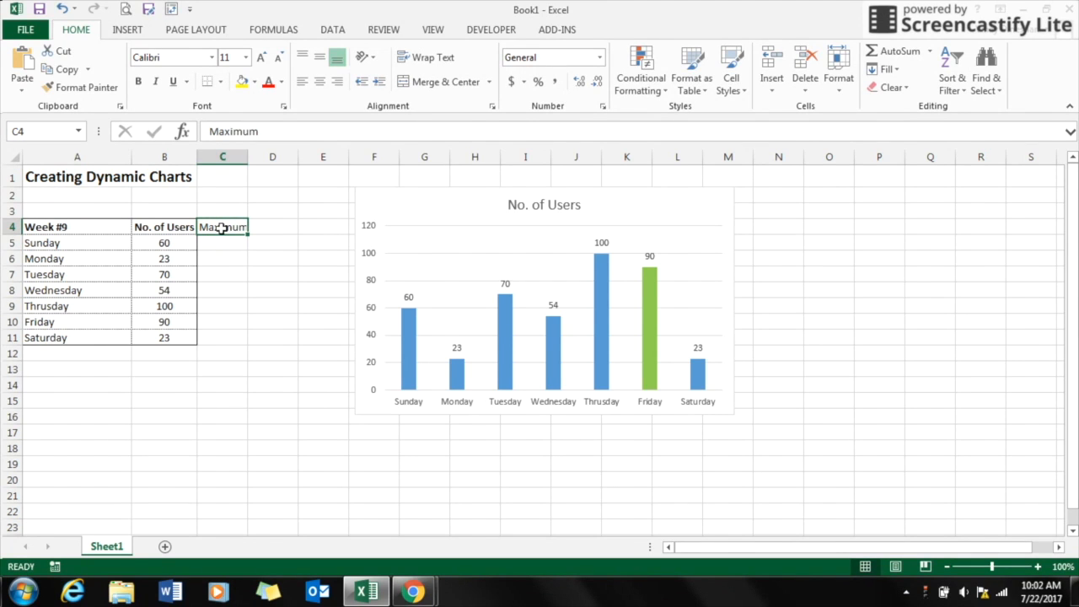
key(ctrl+b)
Step: Enter the formula =IF(B5=MAX($B$5:$B$11),B5,0) in C5 under the Maximum header
click(219, 245)
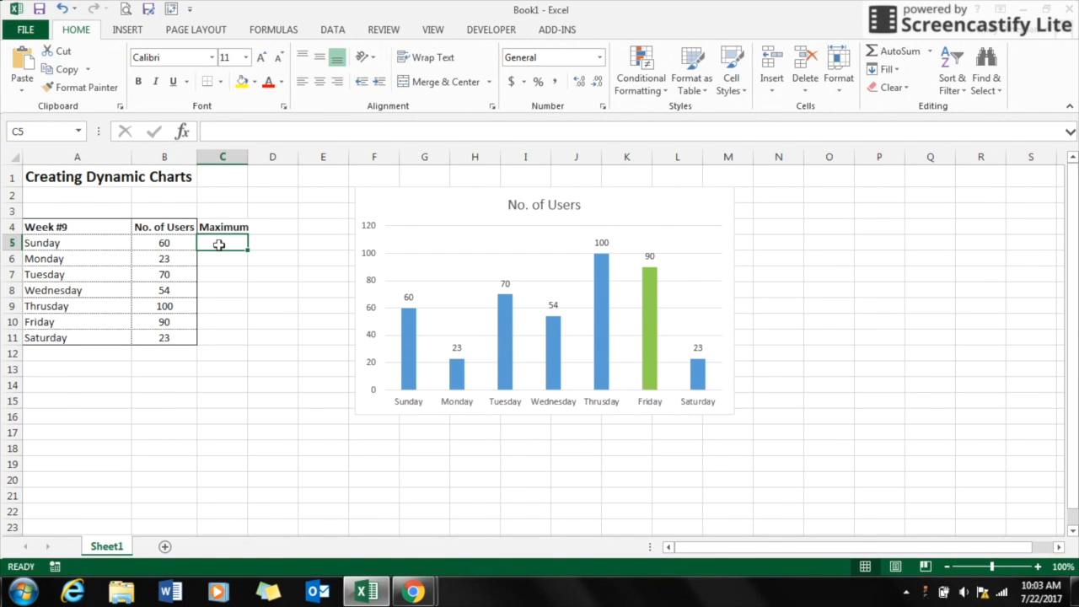
text(=if)
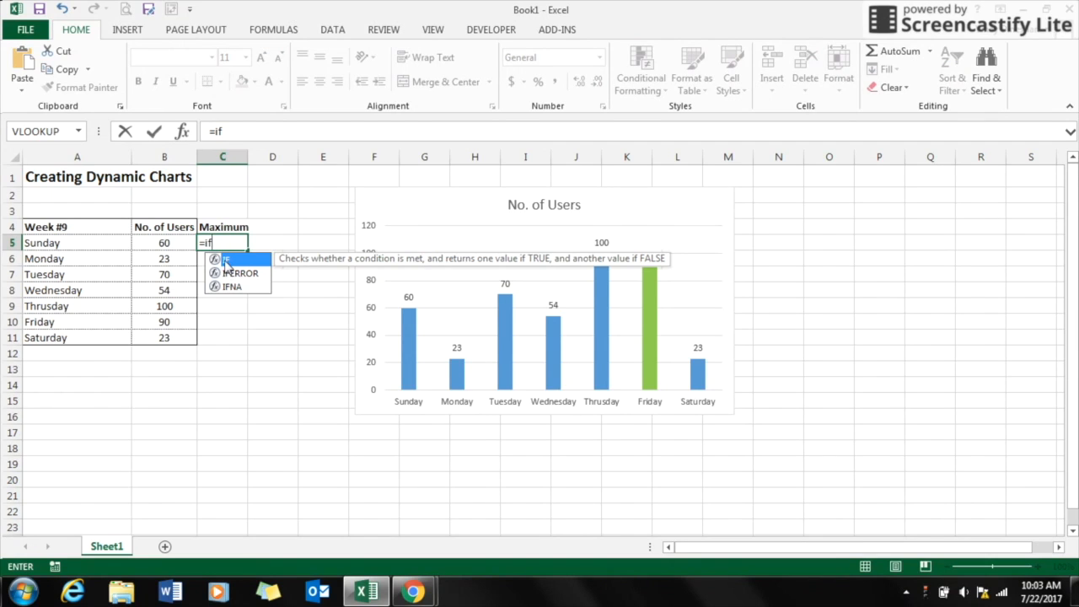
key(Tab)
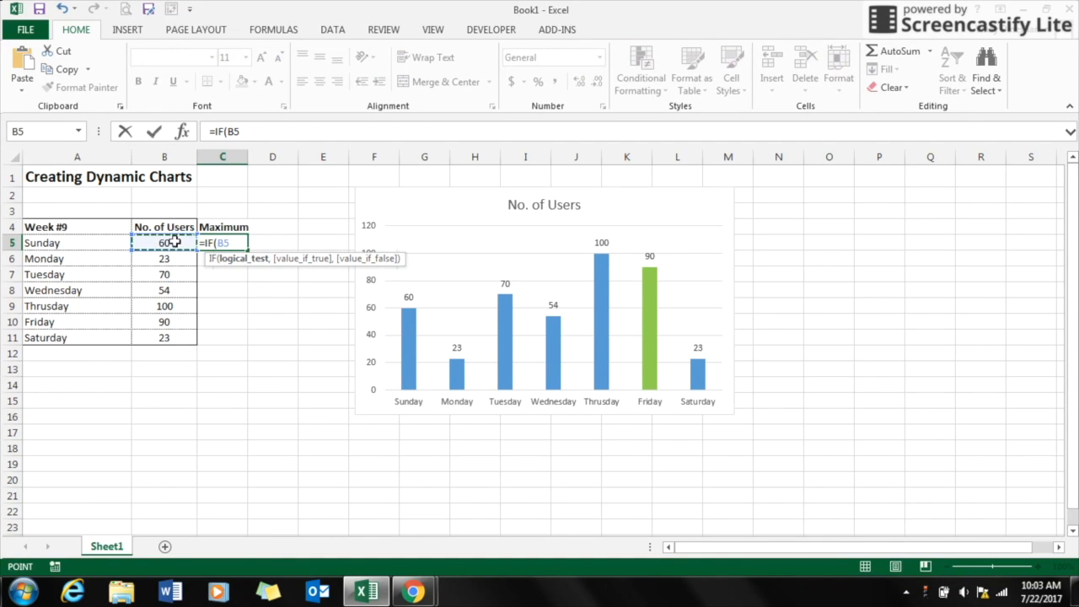
text(=max)
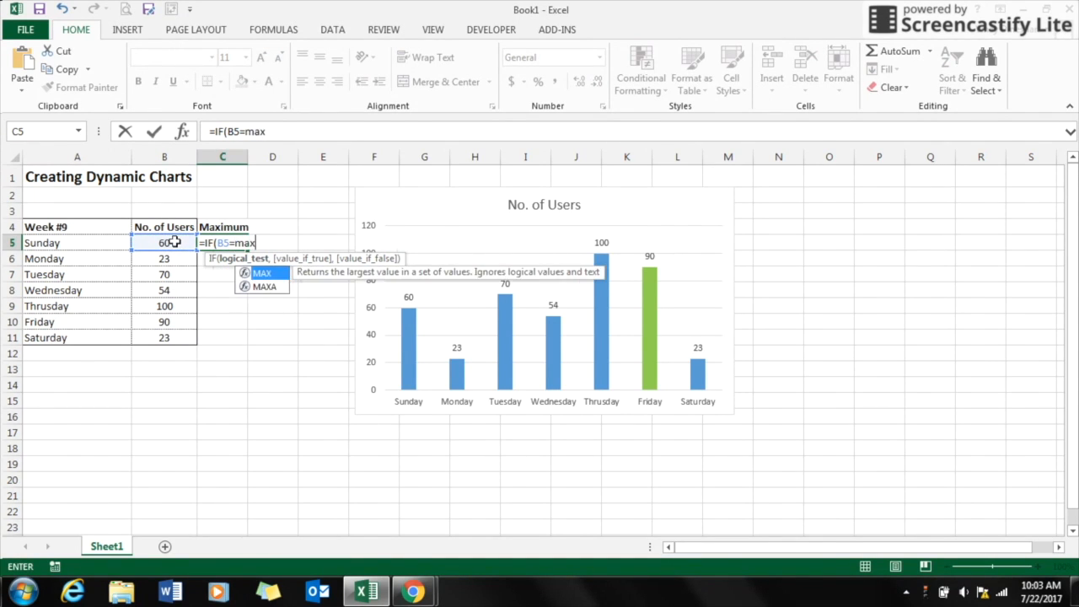
double_click(253, 274)
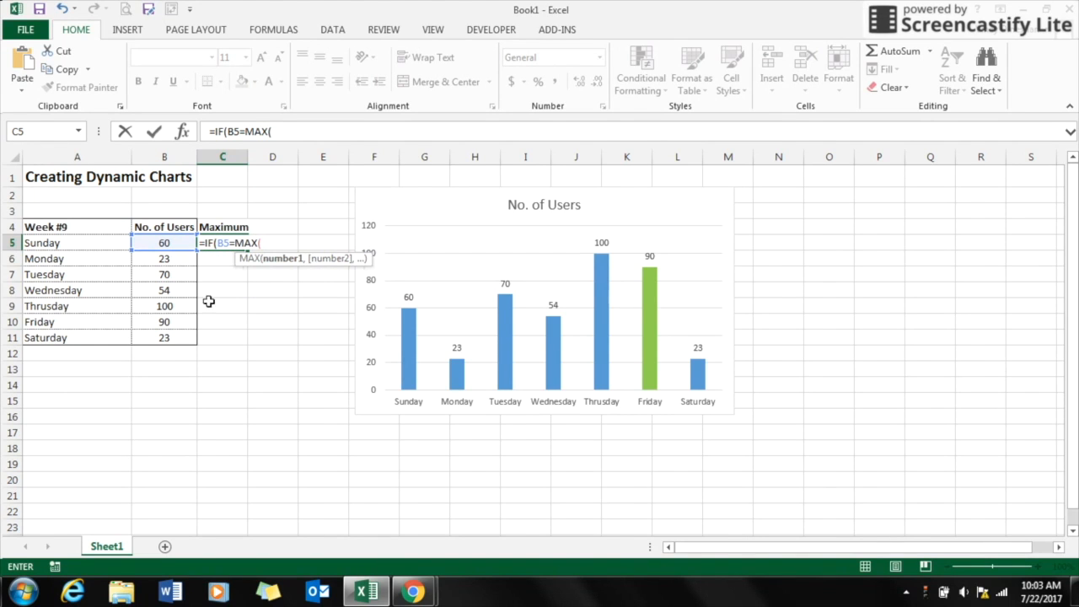
drag(182, 338, 175, 242)
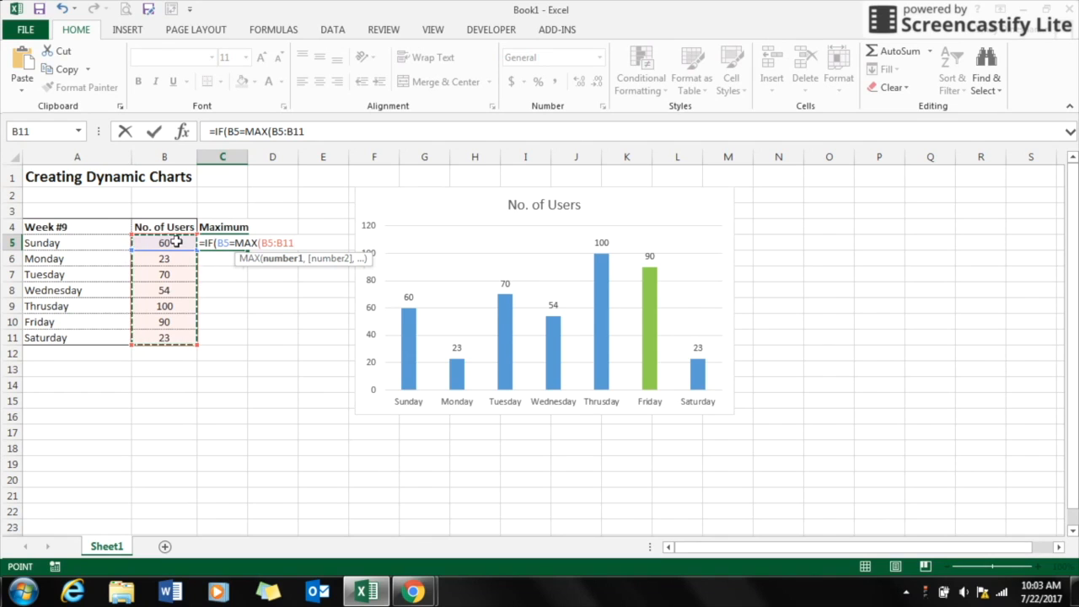
key(F4)
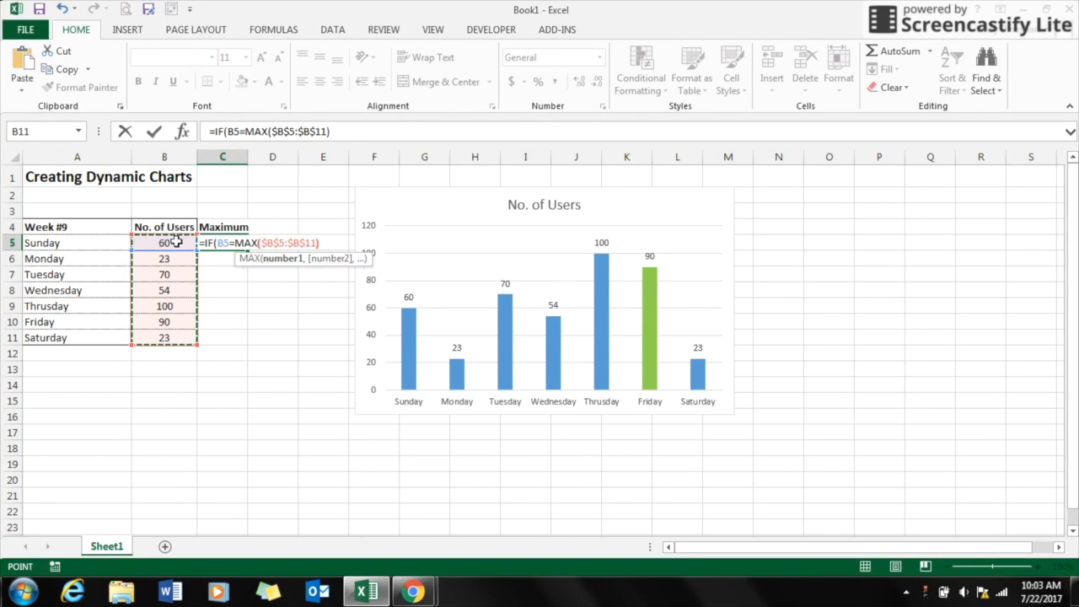
text(),)
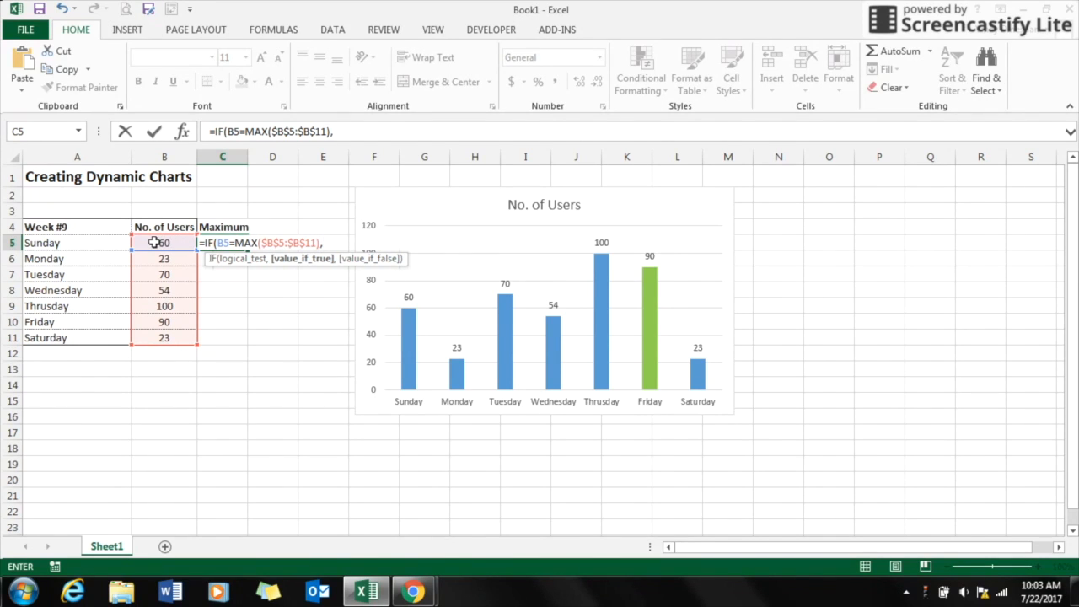
click(154, 243)
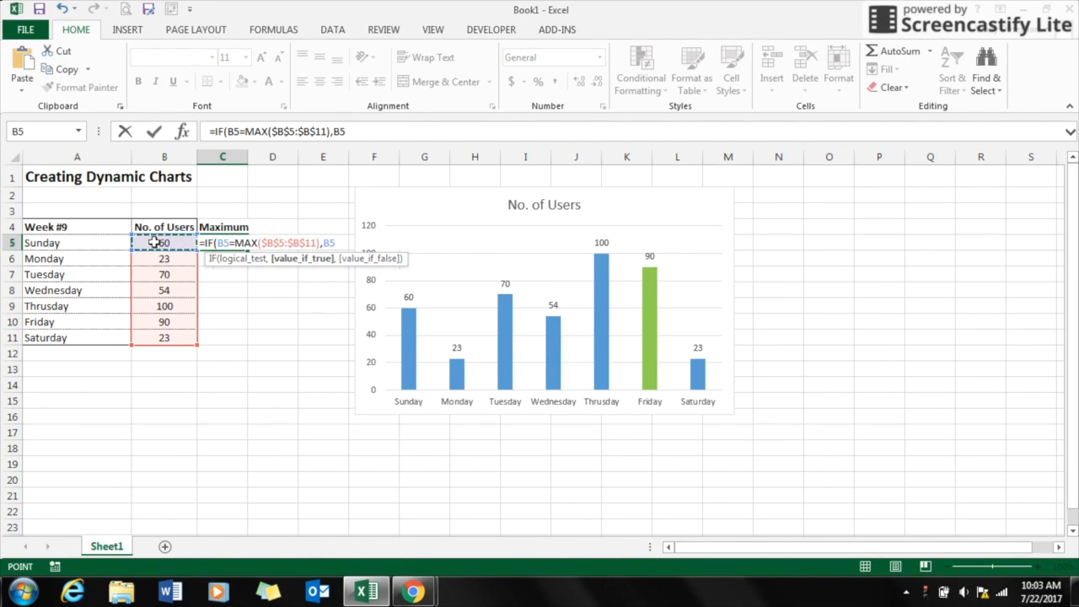
text(,)
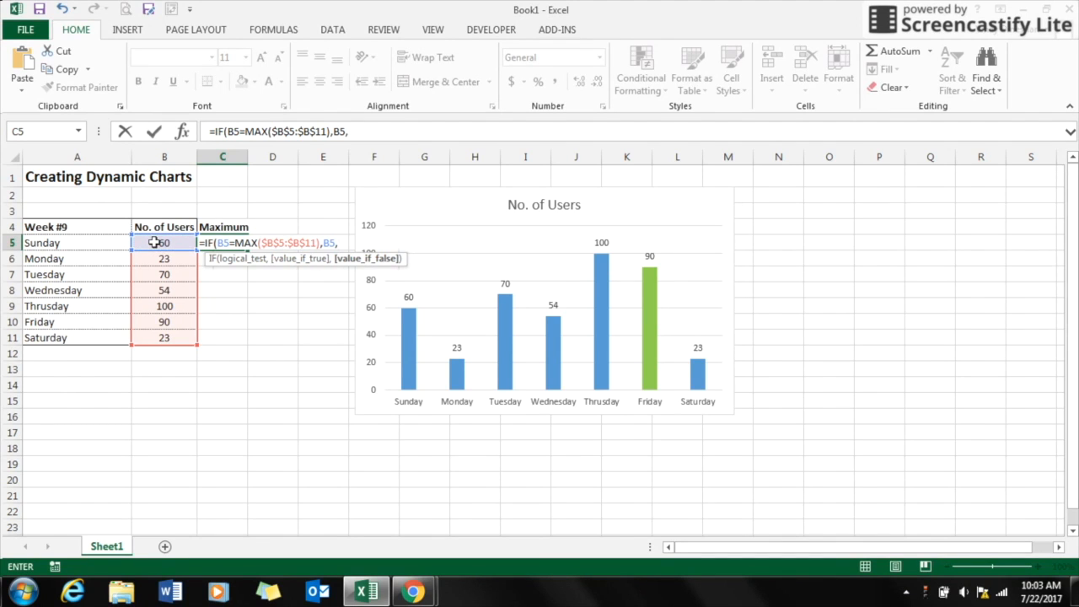
text(0)
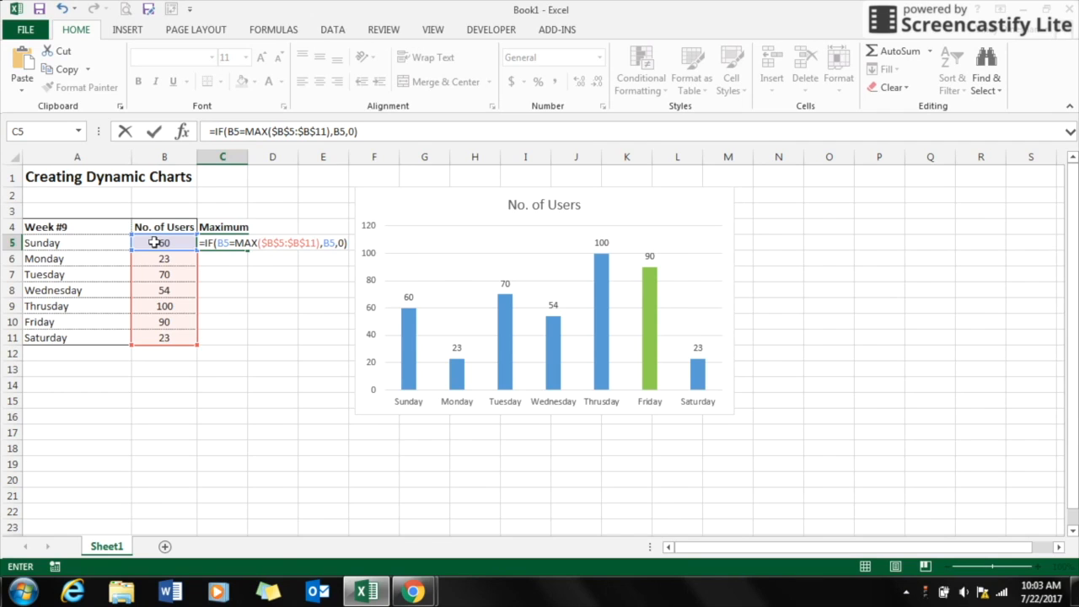
key(Return)
Step: Center-align column C and fill the C5 formula down through C11
click(223, 157)
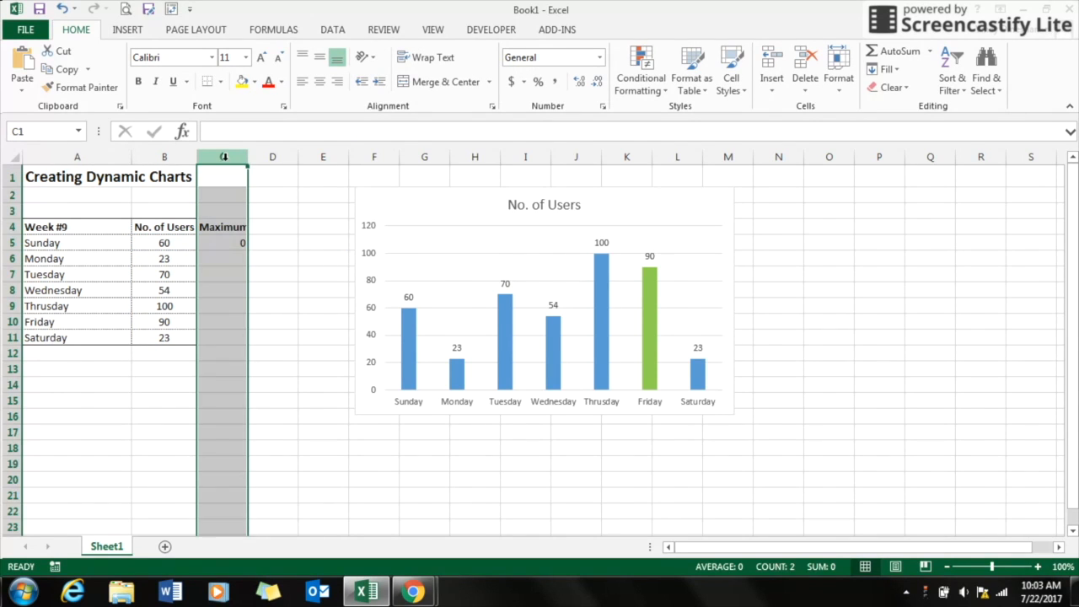
click(320, 83)
click(228, 243)
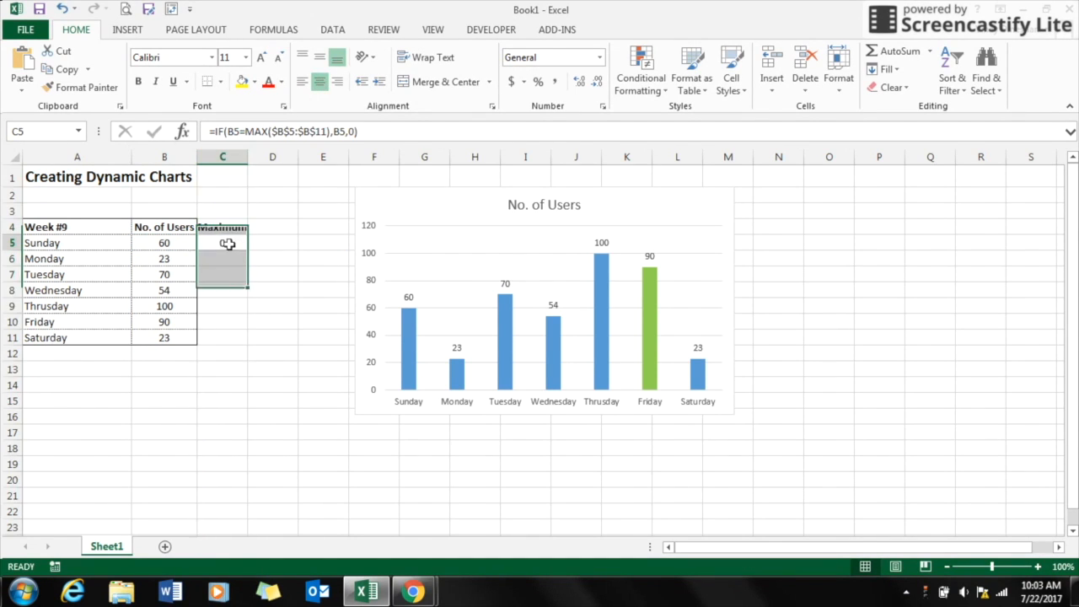
drag(246, 250, 246, 343)
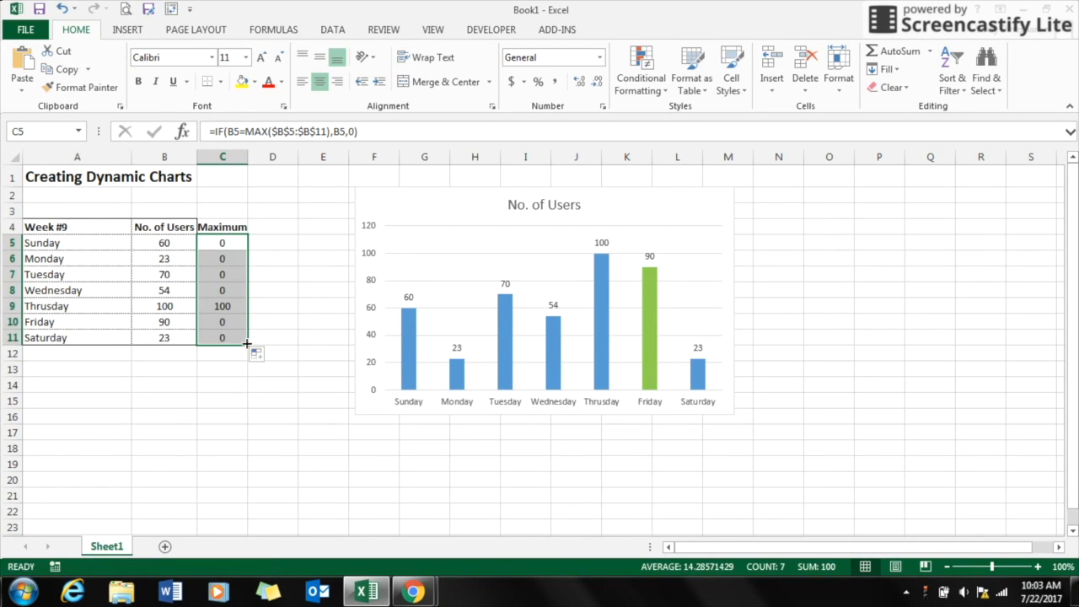
Step: Inspect the No. of Users values and the copied Maximum formulas in the table
click(220, 320)
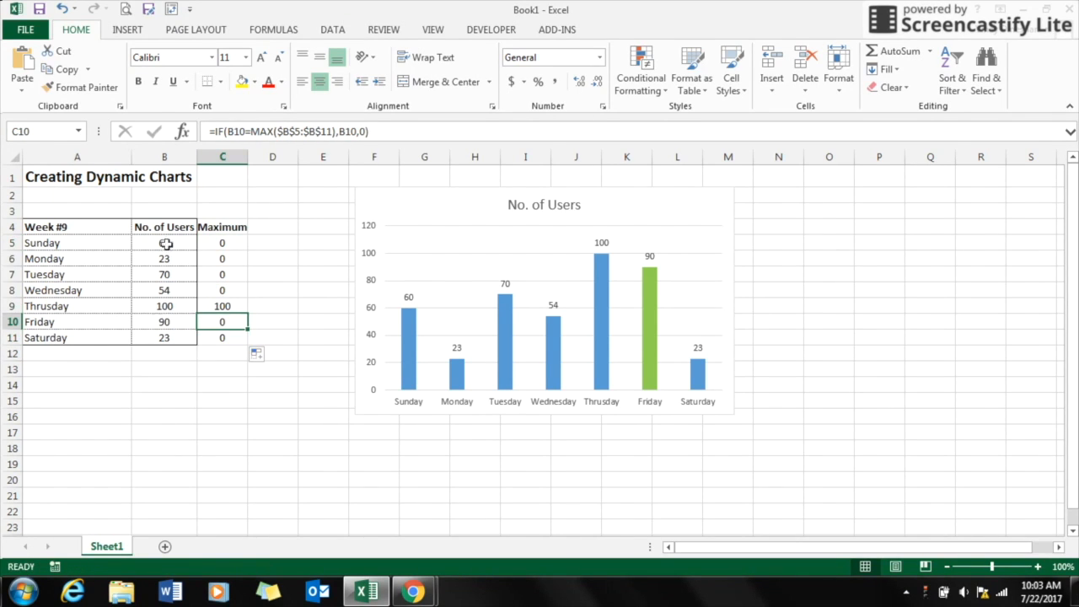
drag(166, 244, 163, 337)
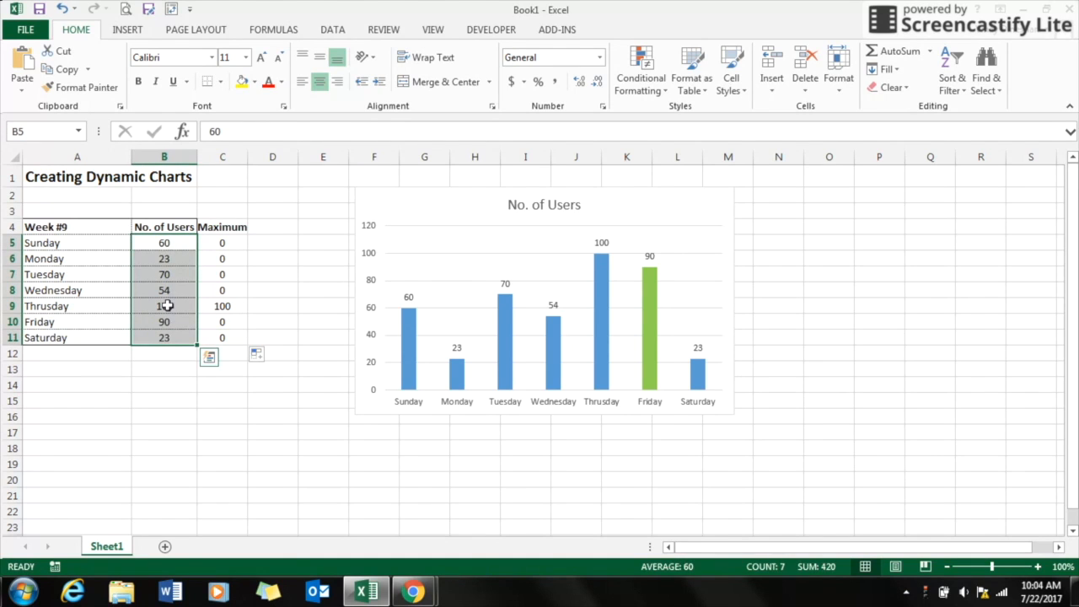
click(167, 306)
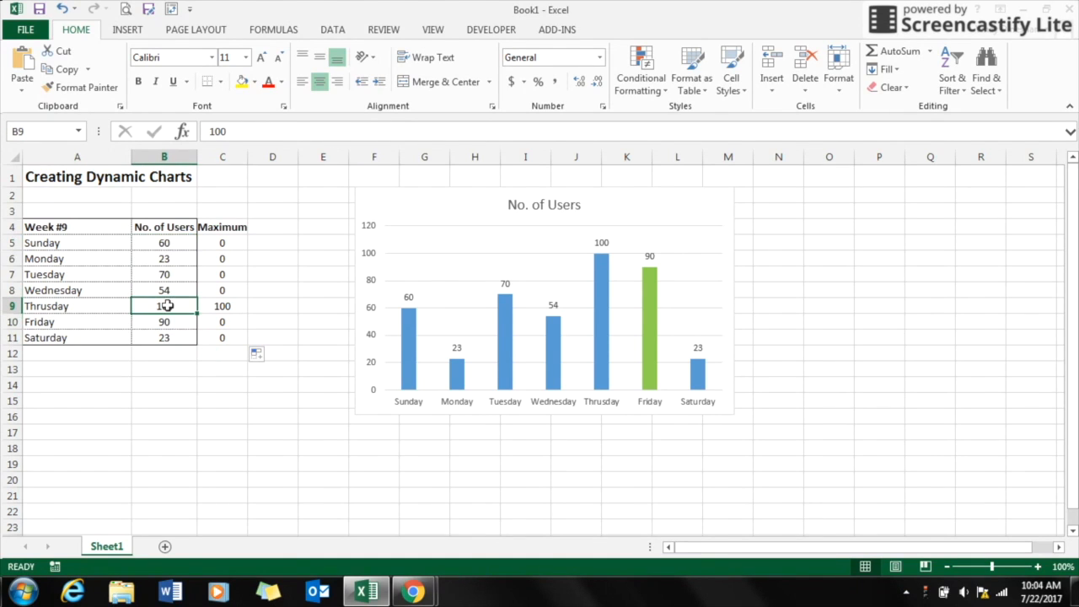
click(238, 306)
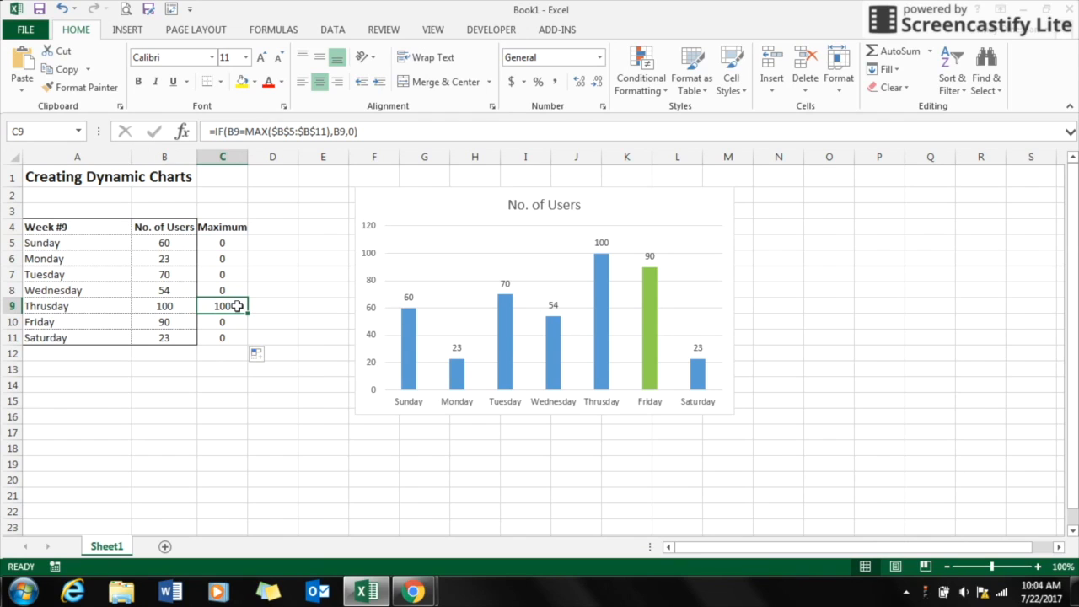
drag(224, 290, 225, 245)
drag(224, 322, 225, 338)
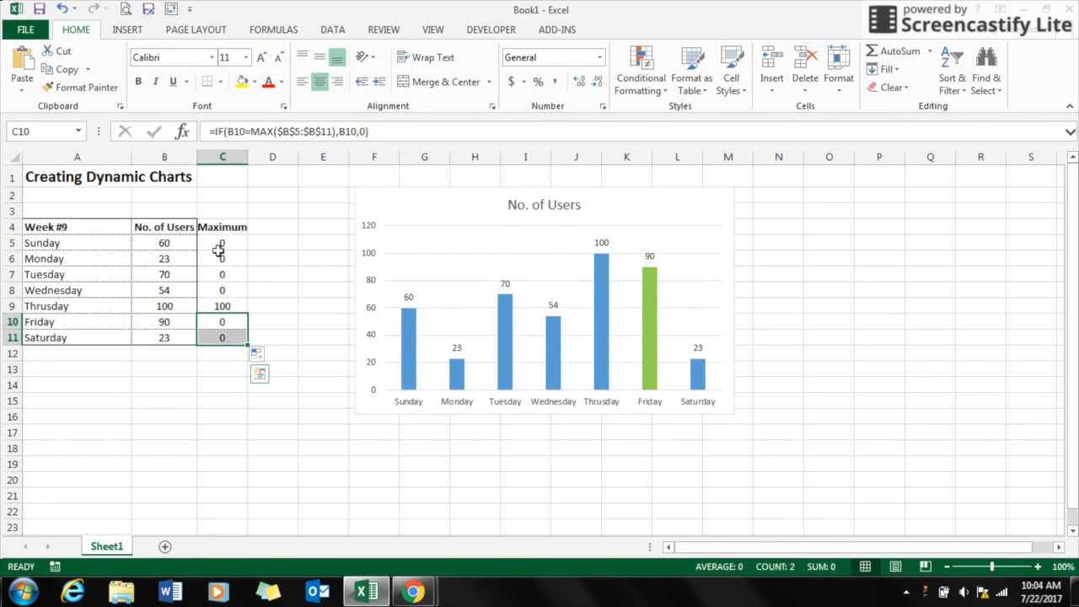
Step: Add a new data series to the chart, naming it from the Maximum header in C4
click(387, 225)
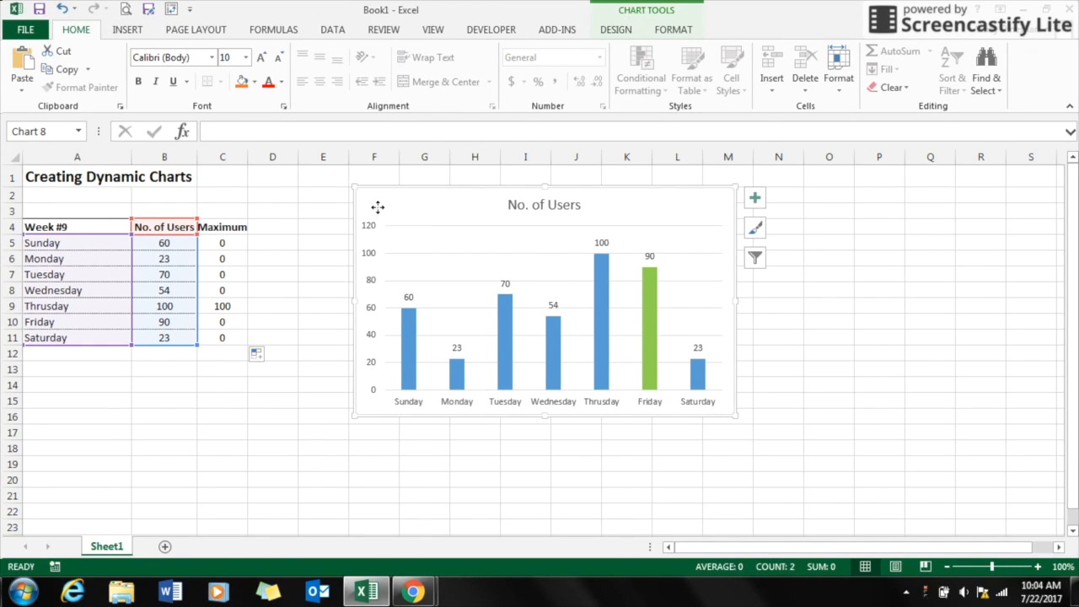
double_click(378, 207)
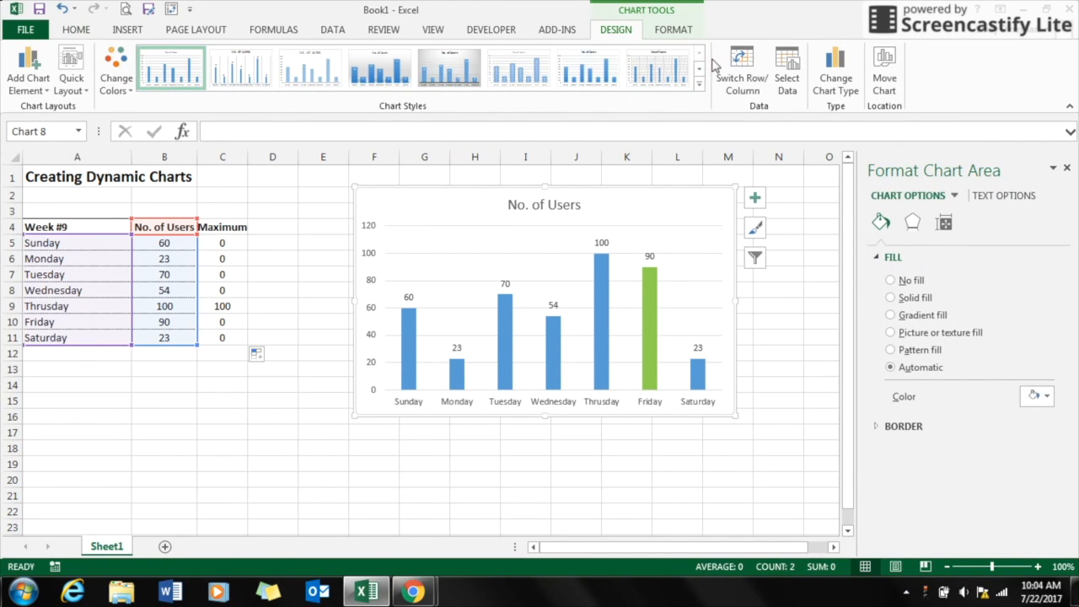
click(784, 82)
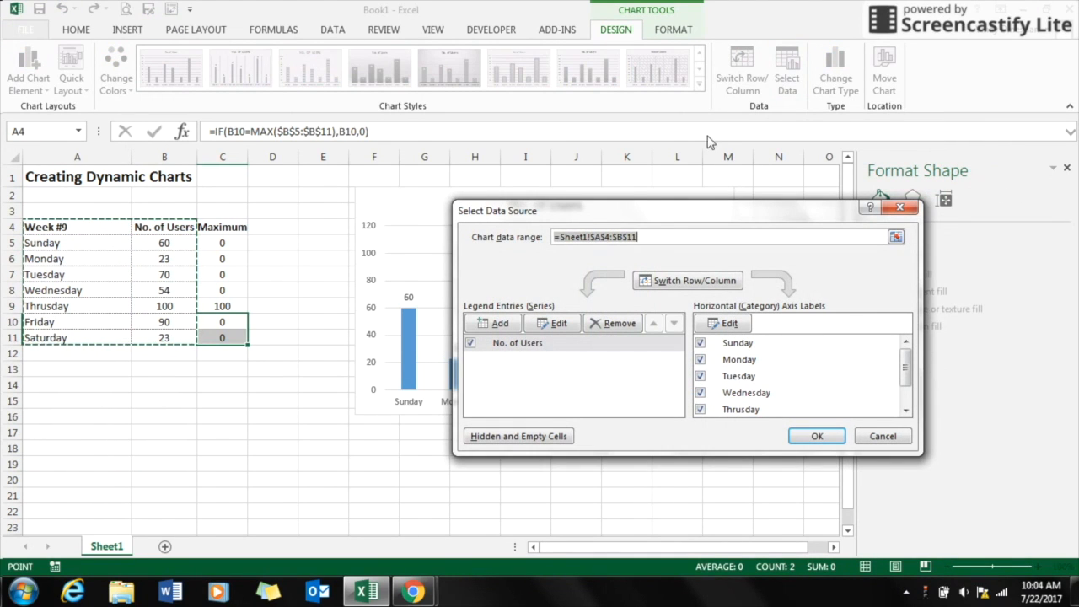
click(499, 325)
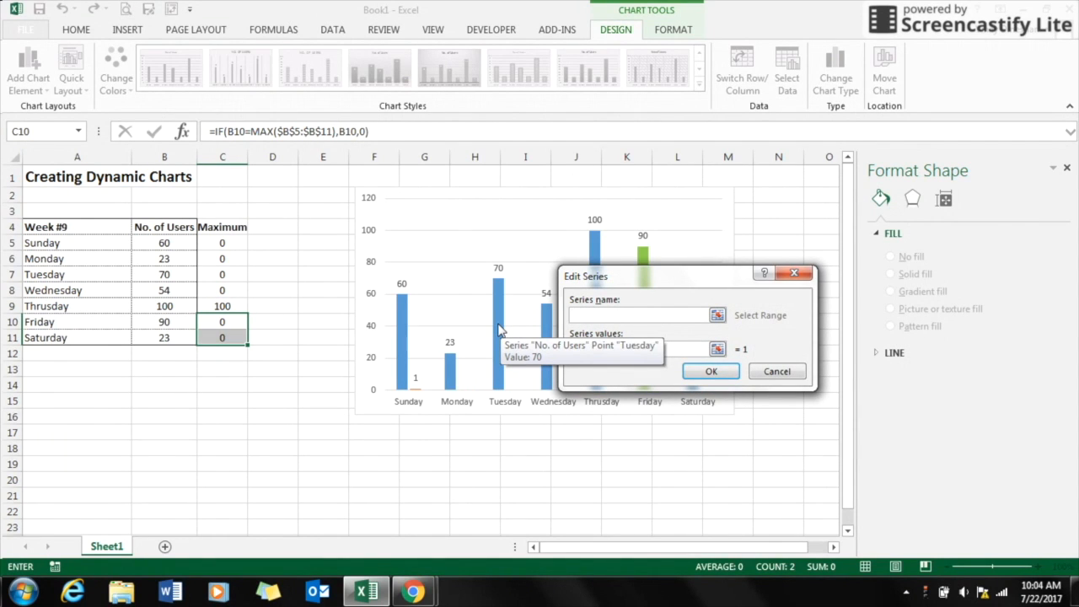
click(229, 228)
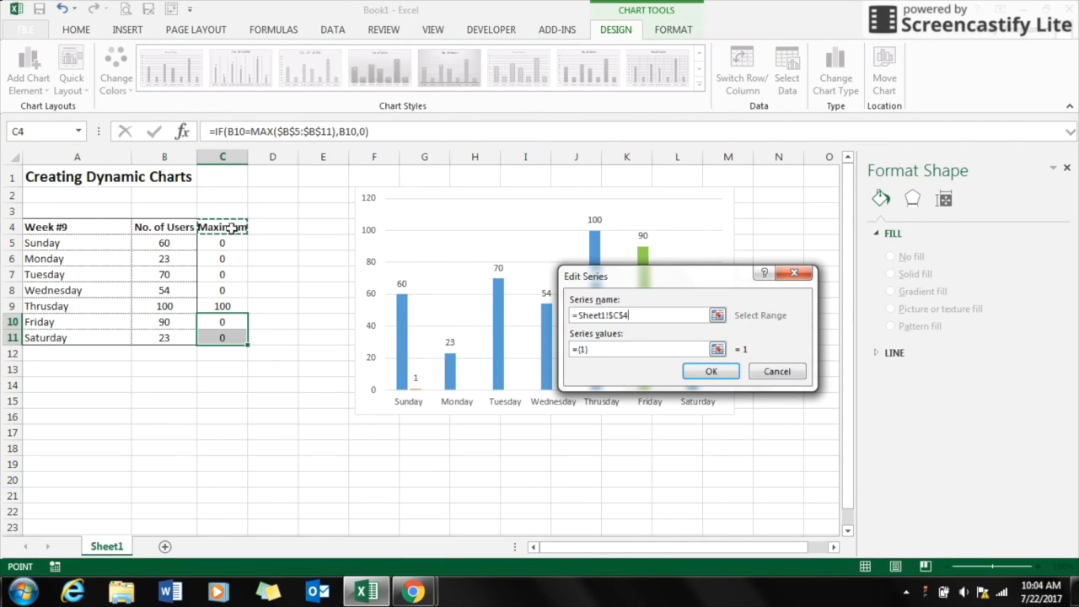
Step: Set the new series values to C5:C11 and confirm the chart data source
click(615, 351)
drag(615, 354, 567, 352)
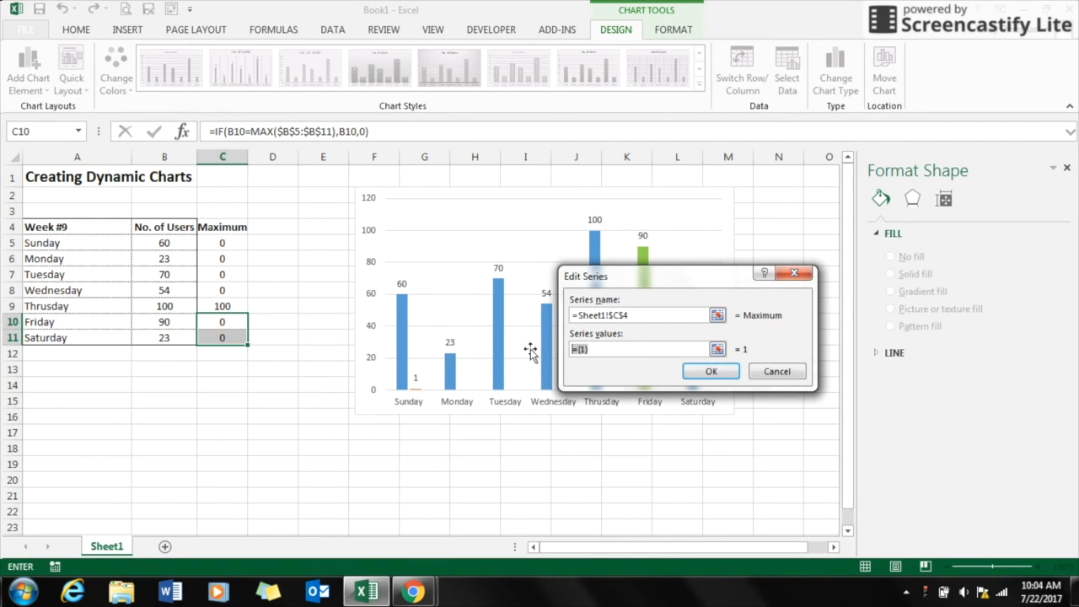
drag(215, 336, 216, 306)
key(Return)
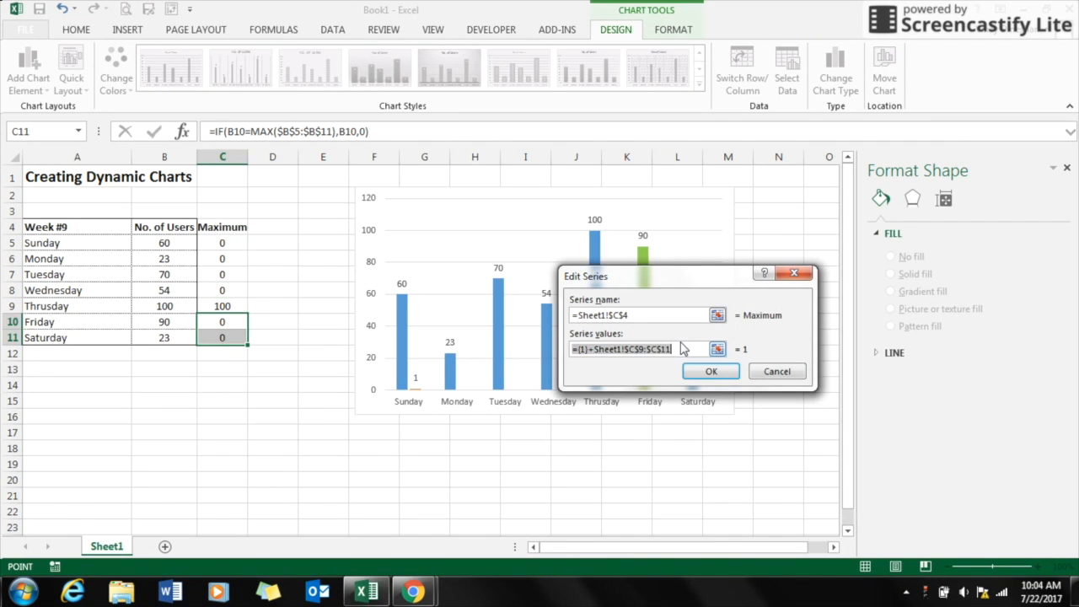
key(BackSpace)
drag(216, 240, 223, 355)
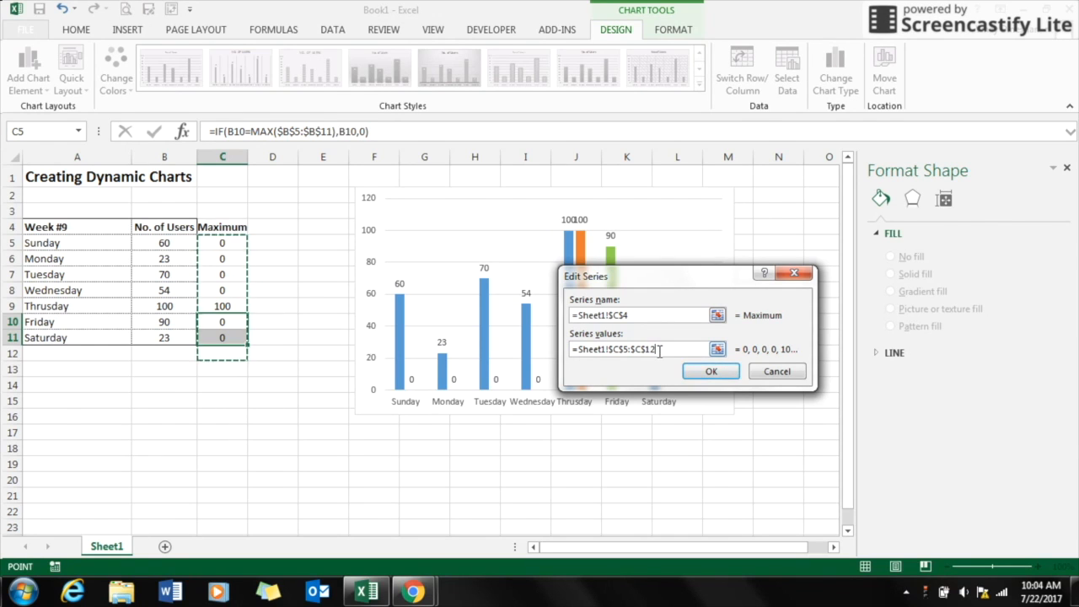
key(BackSpace)
text(1)
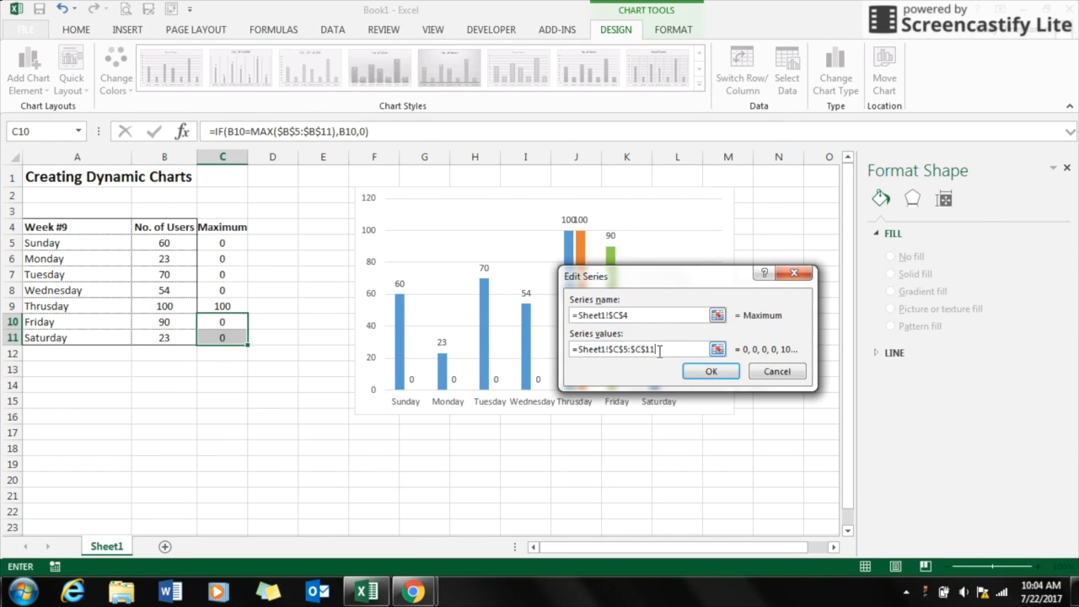
click(711, 374)
click(812, 435)
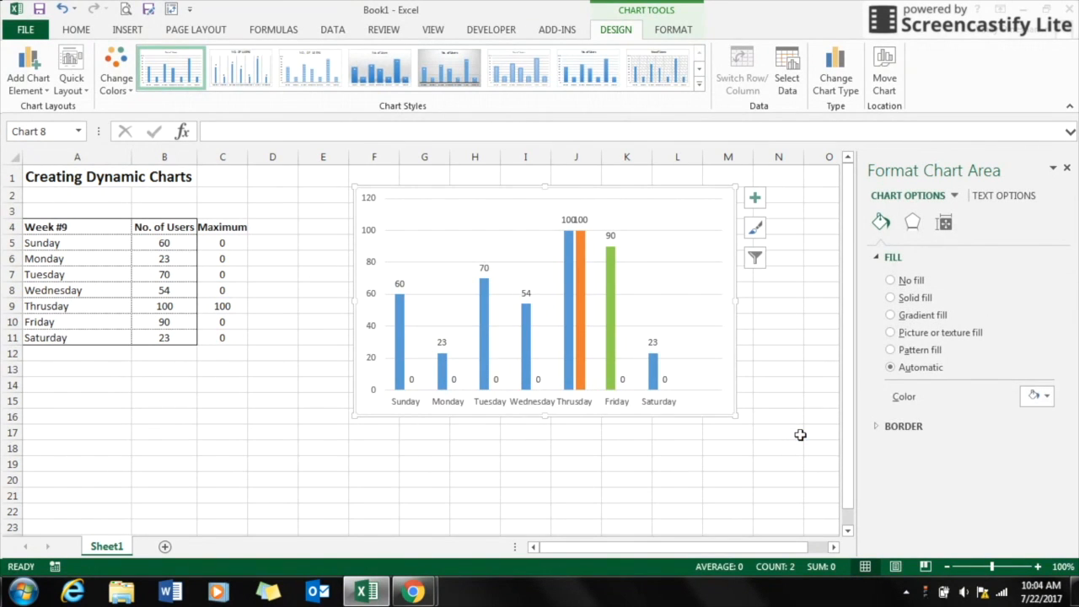
click(1067, 170)
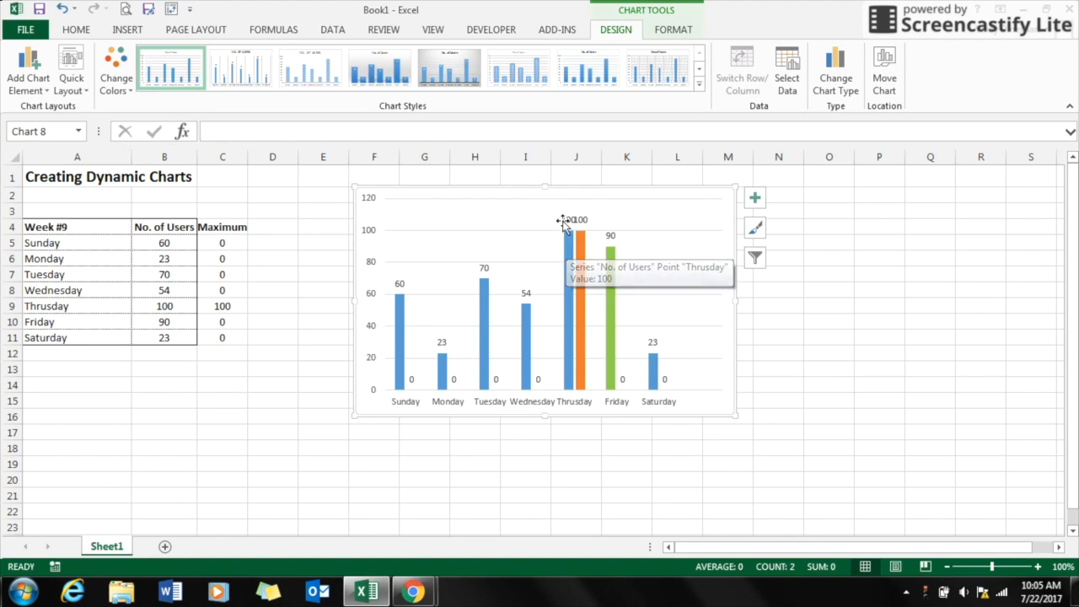
Step: Give the Friday bar a solid blue fill matching the other No. of Users columns
click(609, 298)
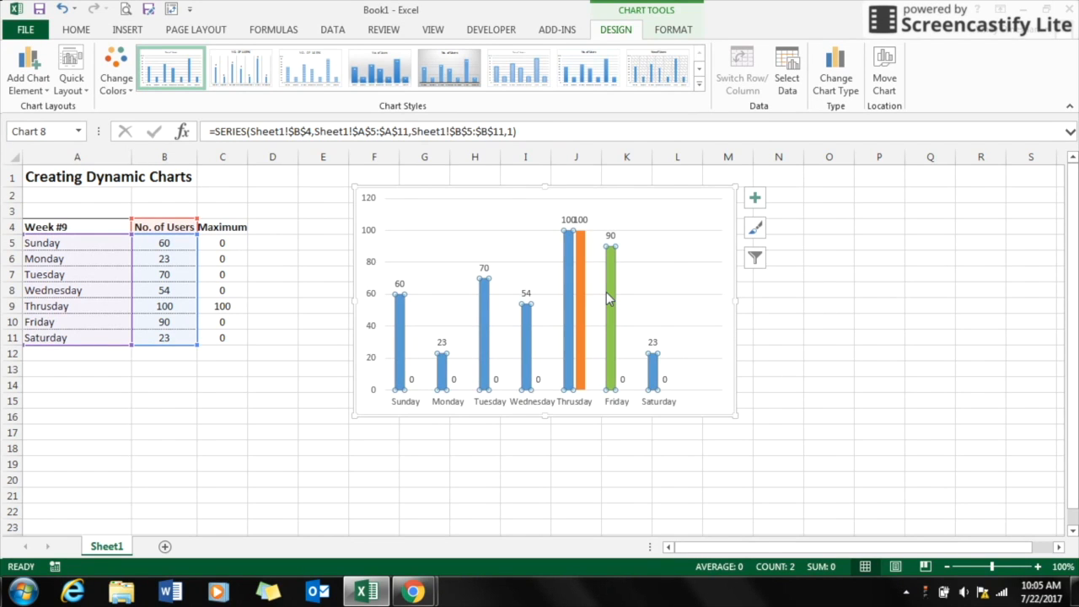
double_click(608, 298)
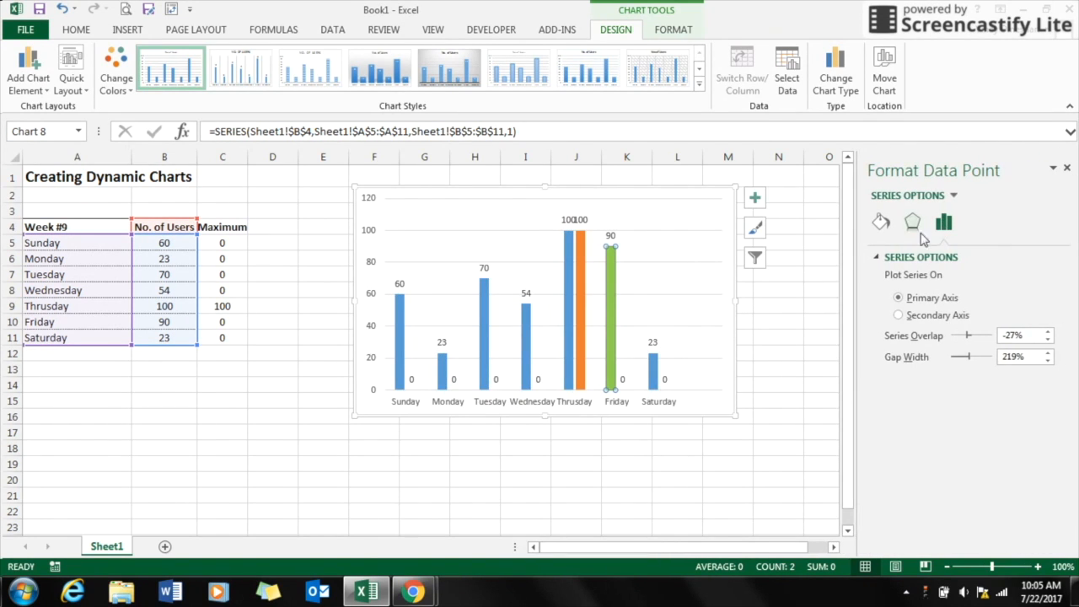
click(874, 228)
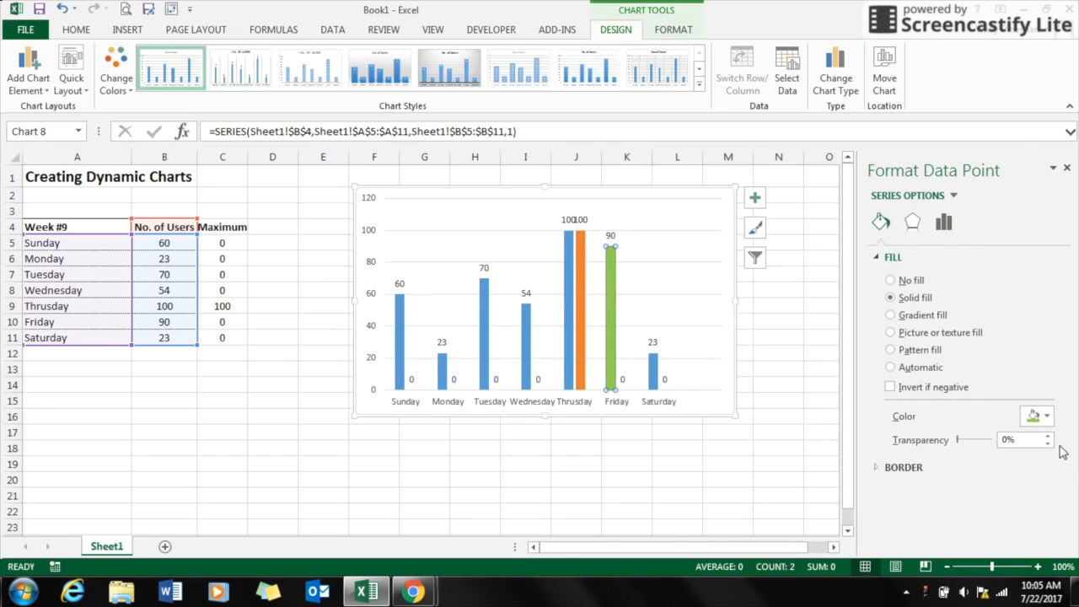
click(1050, 419)
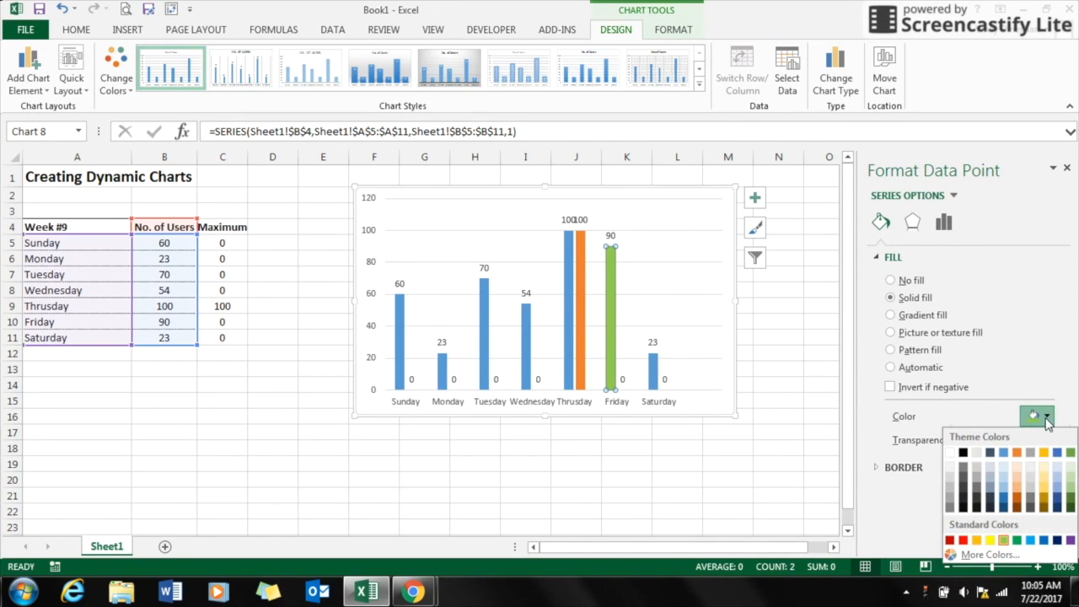
click(1004, 454)
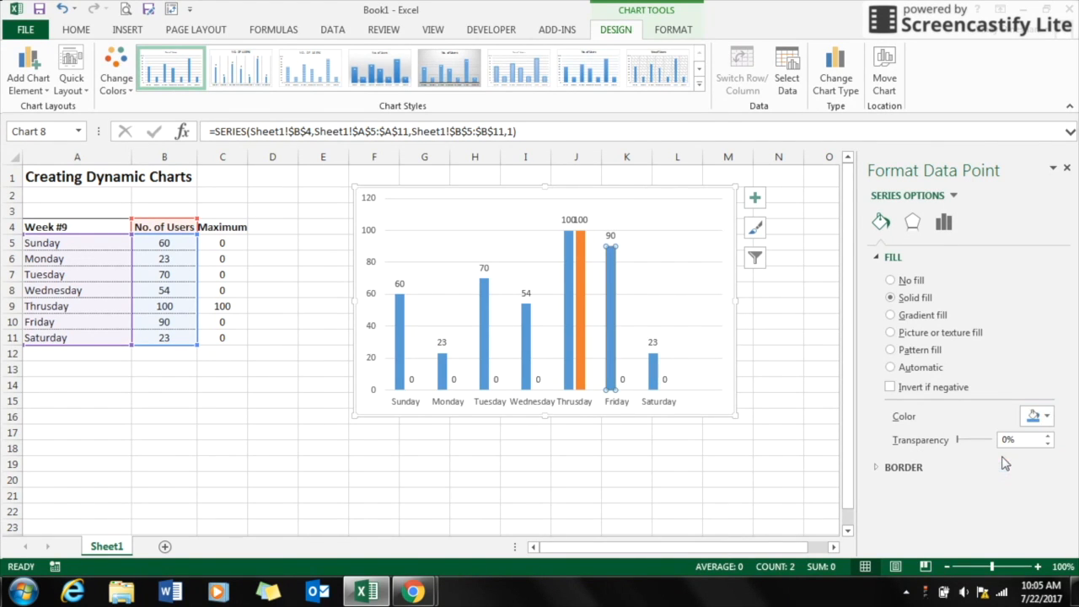
Step: Set the Maximum series' Series Overlap to 100% so its bar sits over the No. of Users bar
click(727, 449)
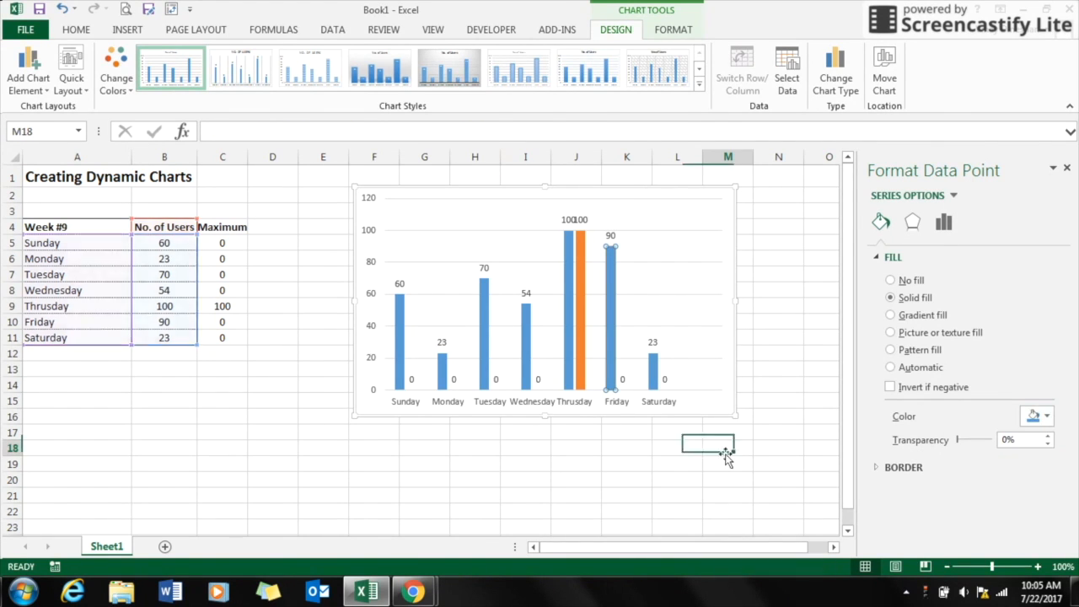
click(1067, 170)
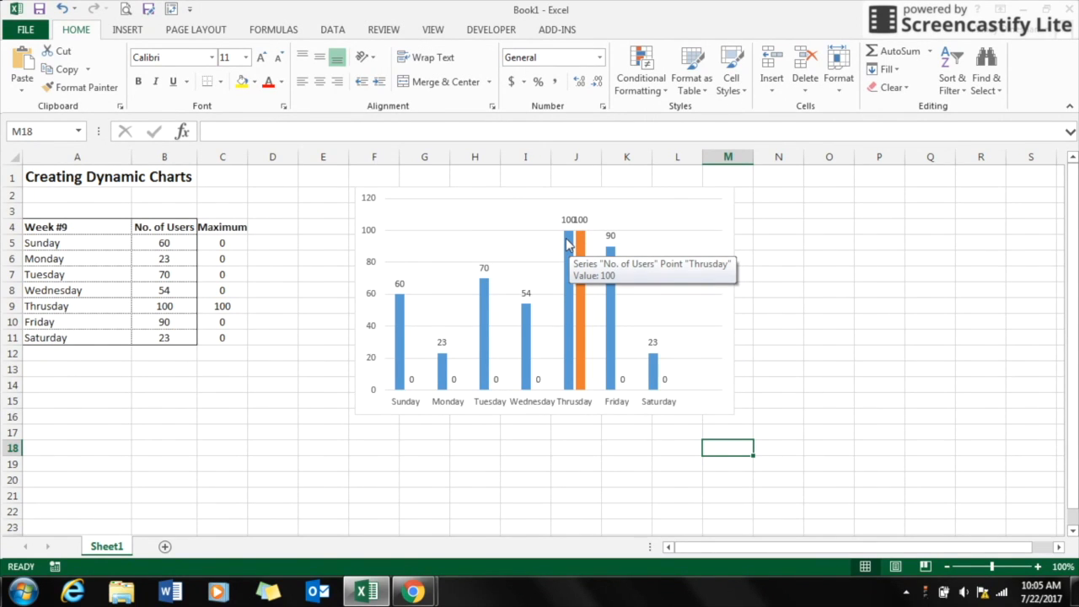
double_click(695, 197)
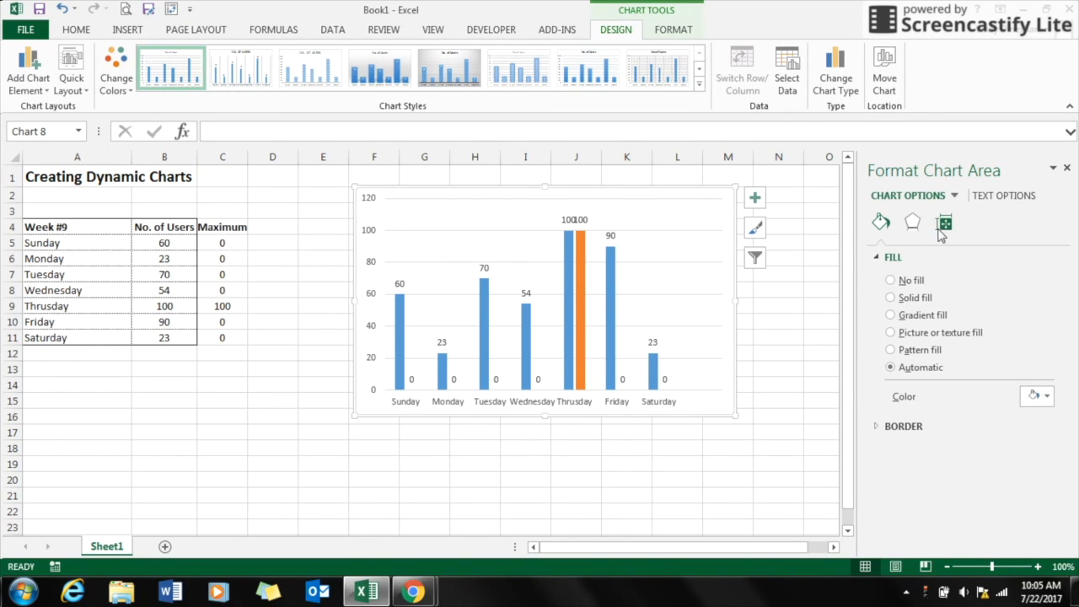
mouse_move(579, 253)
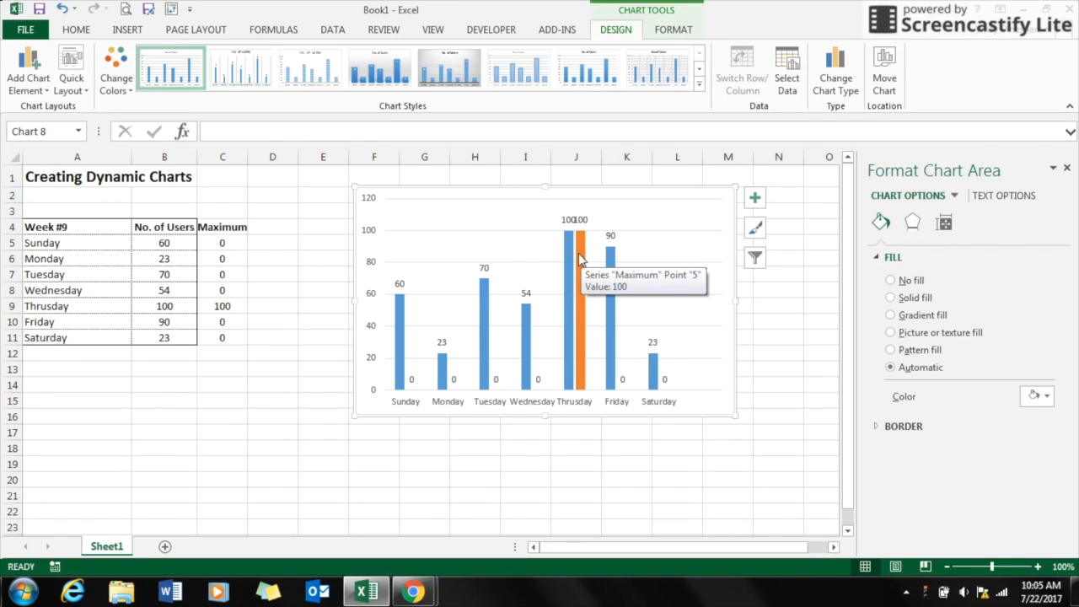
click(579, 260)
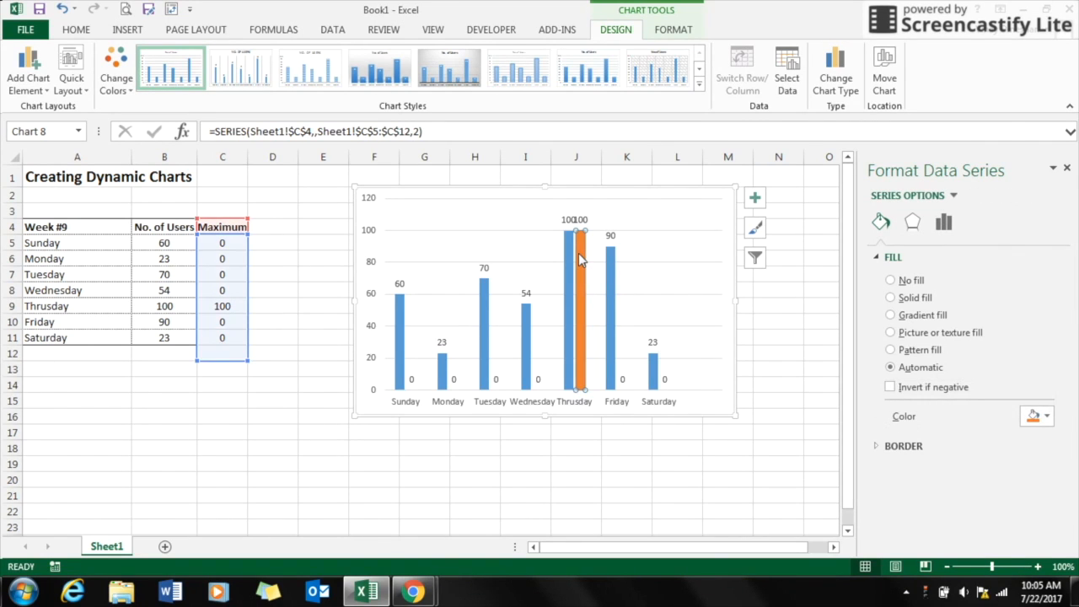
click(948, 230)
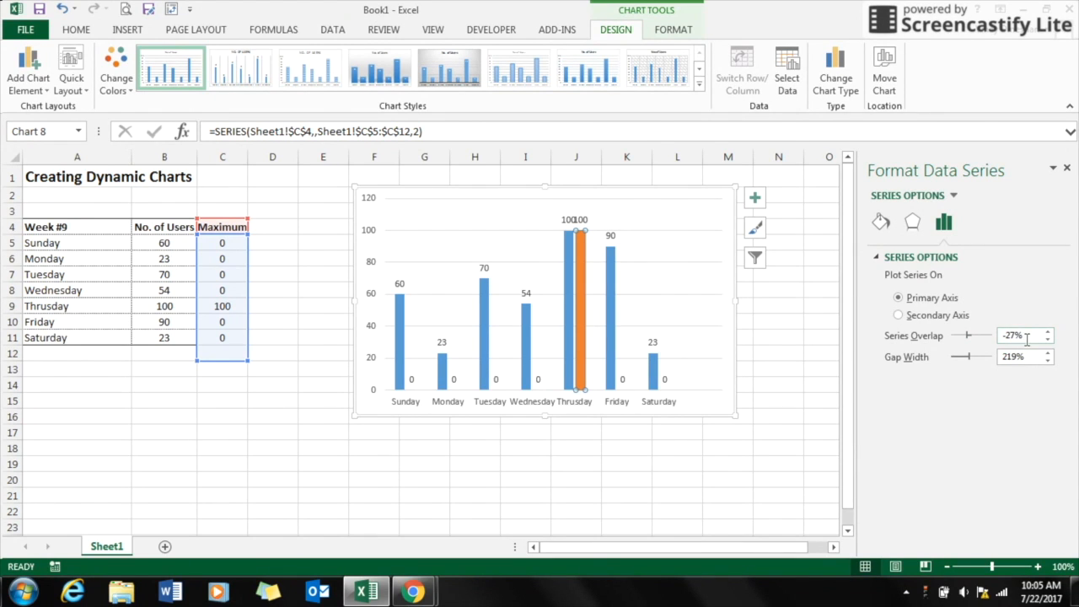
mouse_move(575, 350)
drag(1028, 339, 989, 344)
text(100)
key(Return)
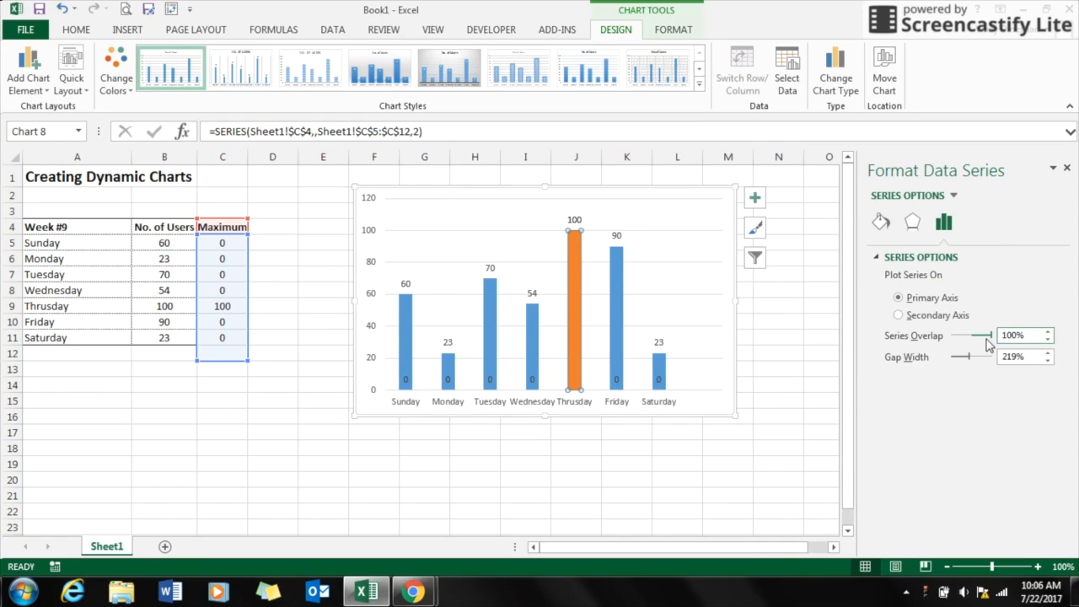
click(1067, 170)
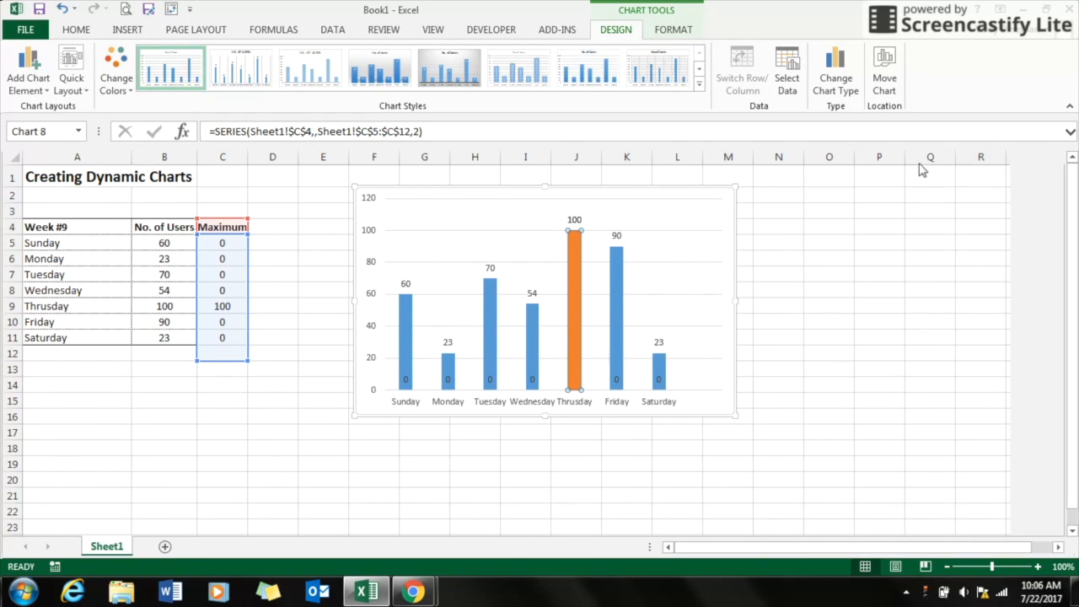
click(693, 192)
click(776, 91)
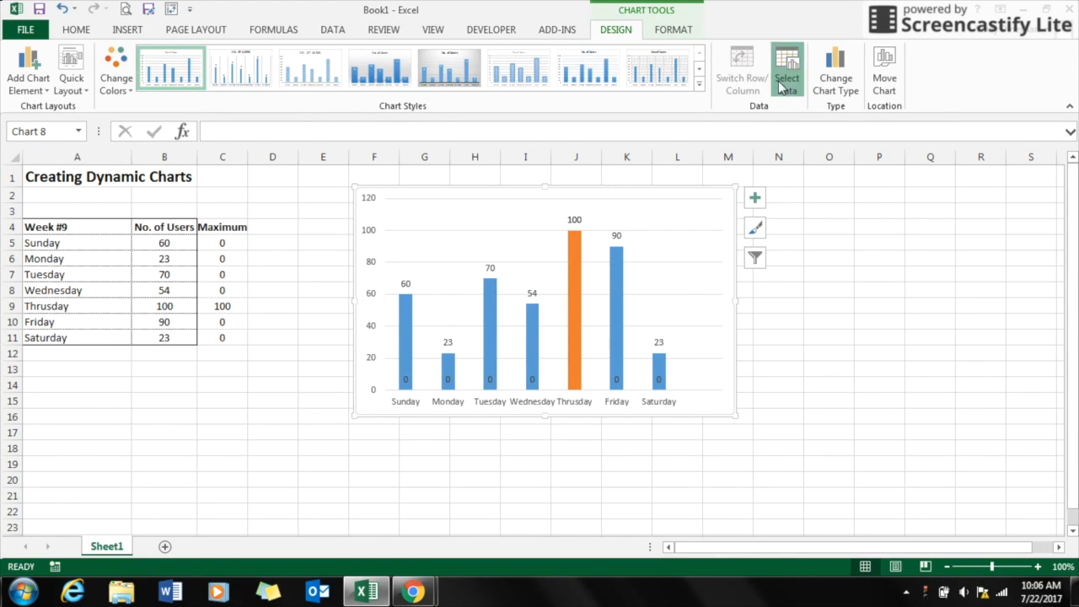
drag(592, 211, 822, 199)
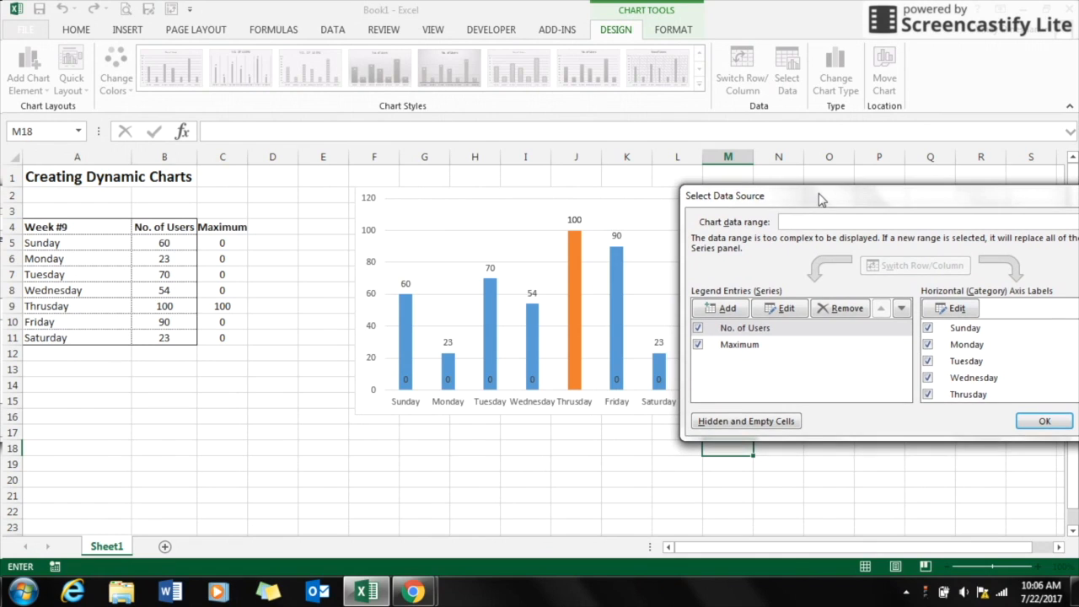
click(901, 310)
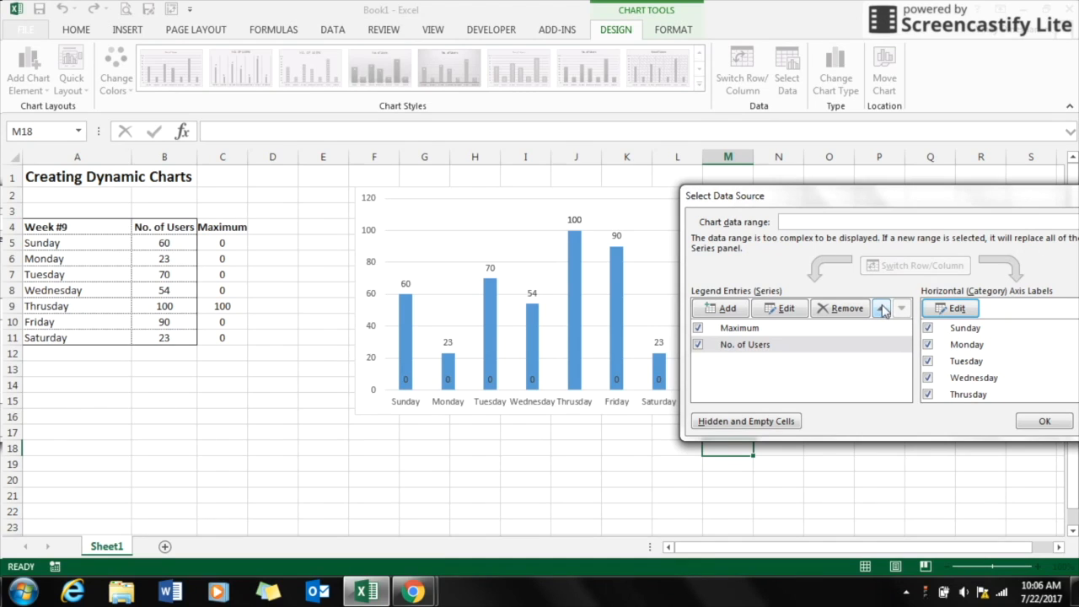
click(882, 309)
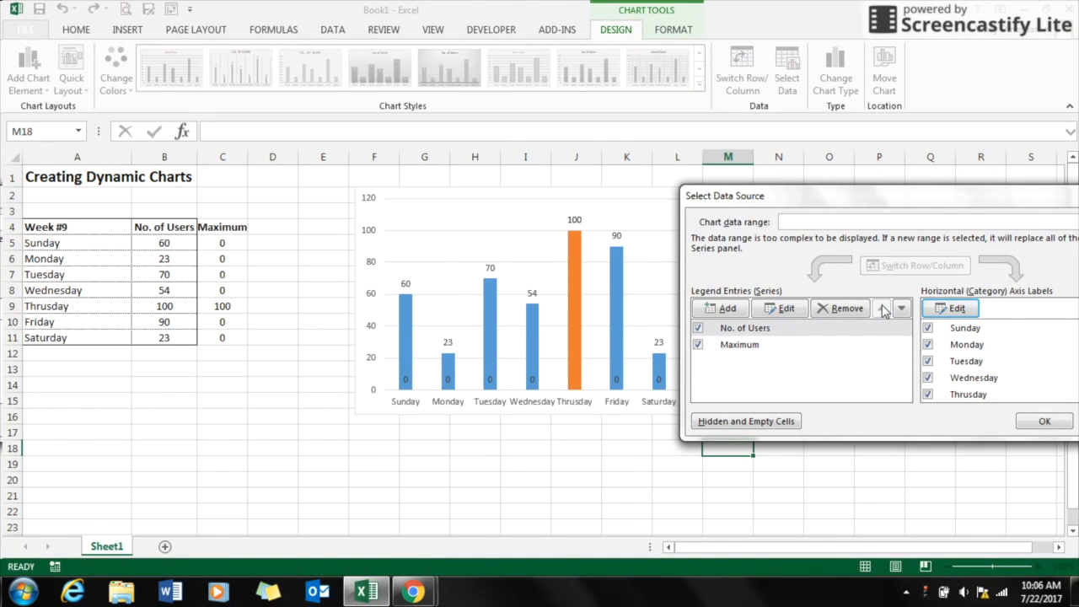
click(1032, 418)
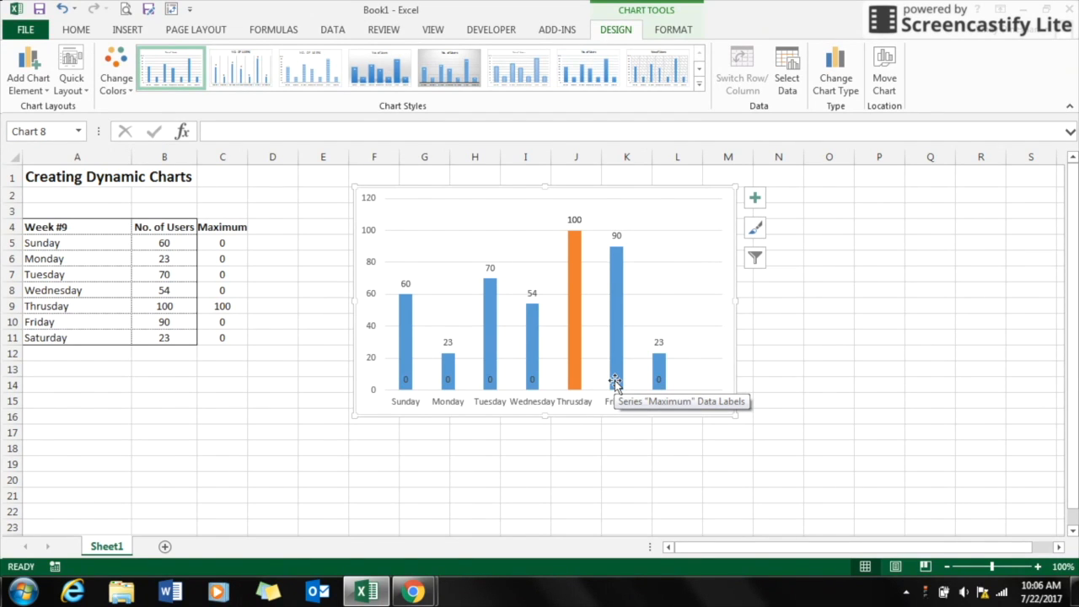
Step: Delete the Maximum series' data labels from the chart
click(615, 381)
key(Escape)
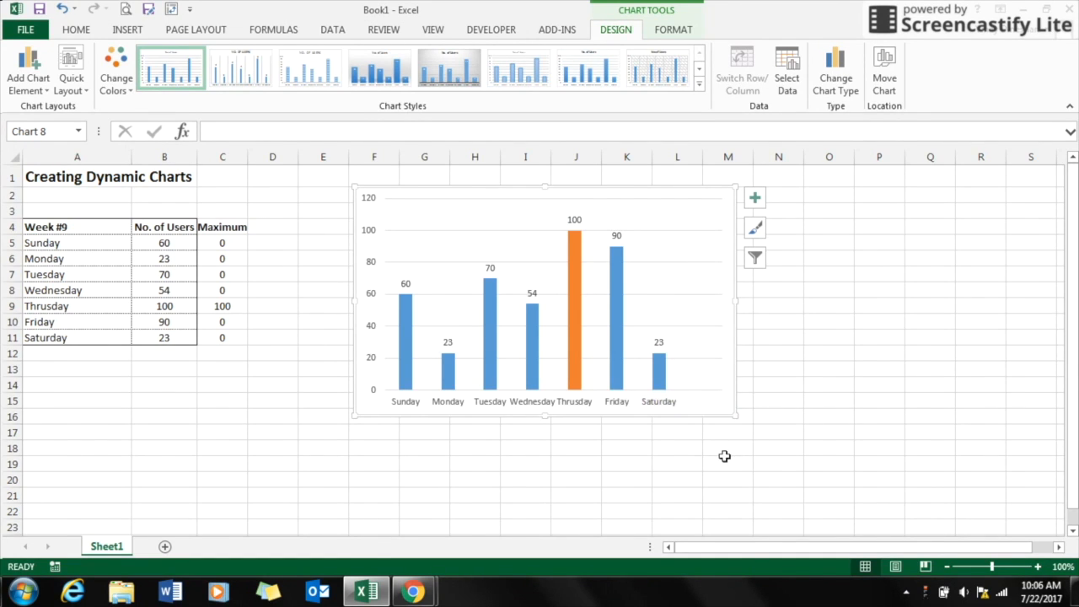
Step: Rename the table header in A4 to Week #10
double_click(76, 226)
key(BackSpace)
text(10)
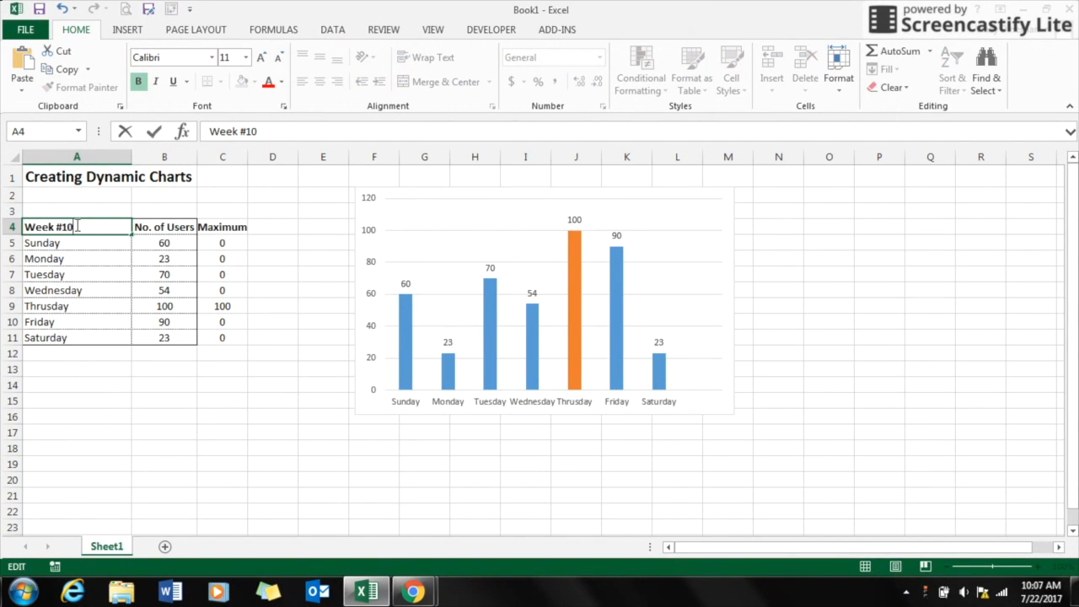
click(135, 303)
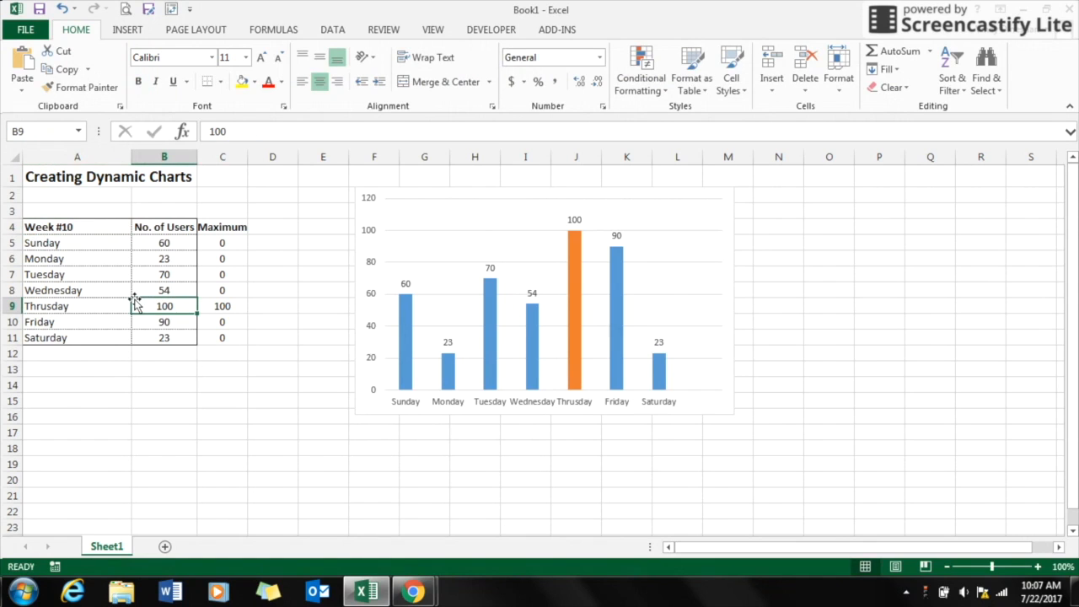
Step: Test the highlight by setting Monday's No. of Users to 100 and then to 110
click(166, 259)
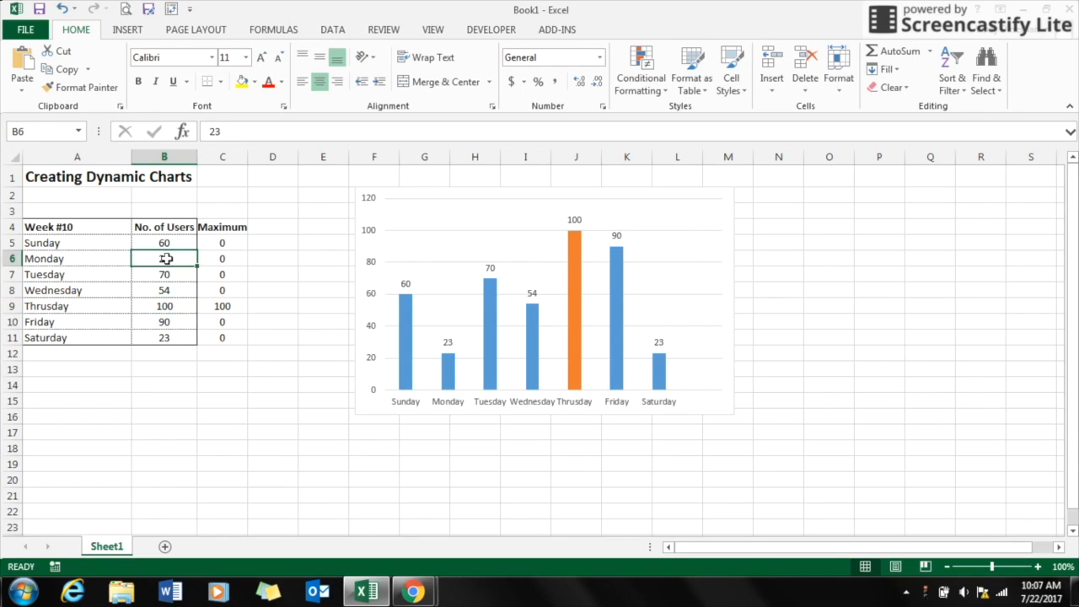
text(100)
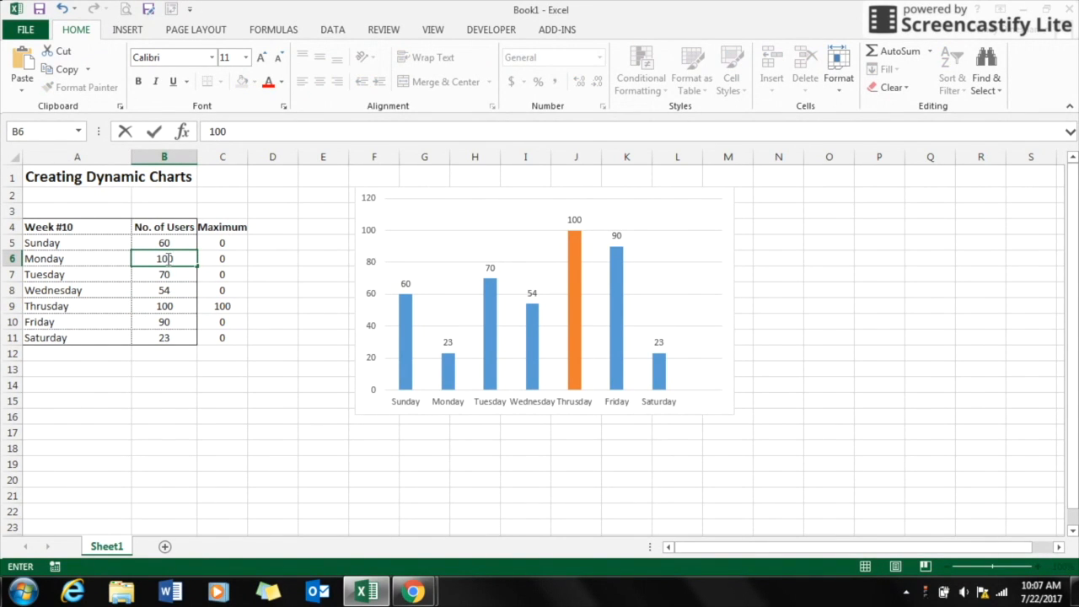
key(Return)
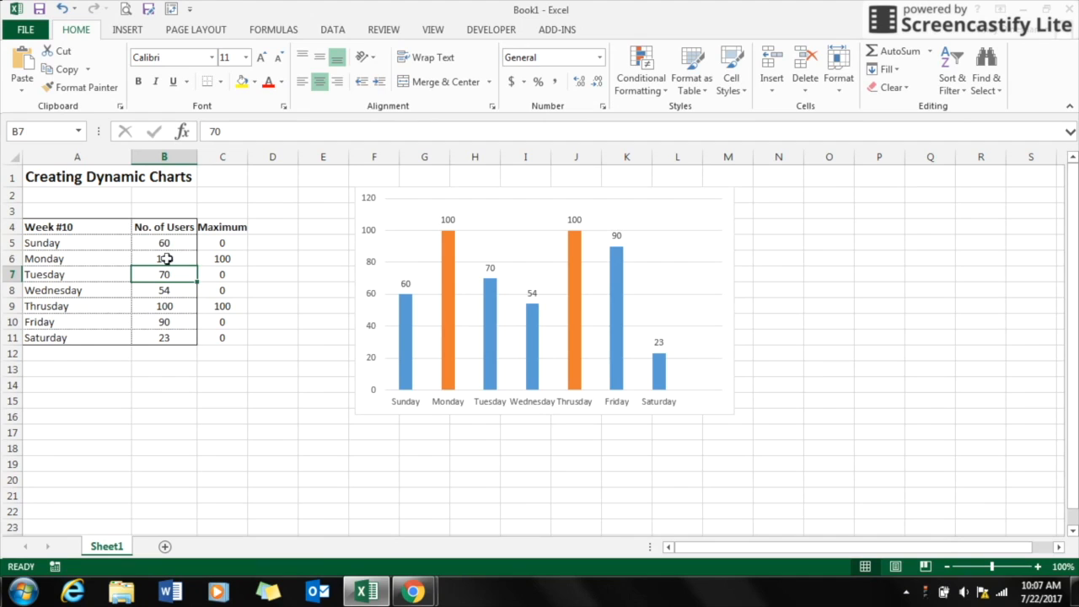
double_click(174, 259)
key(BackSpace)
key(BackSpace)
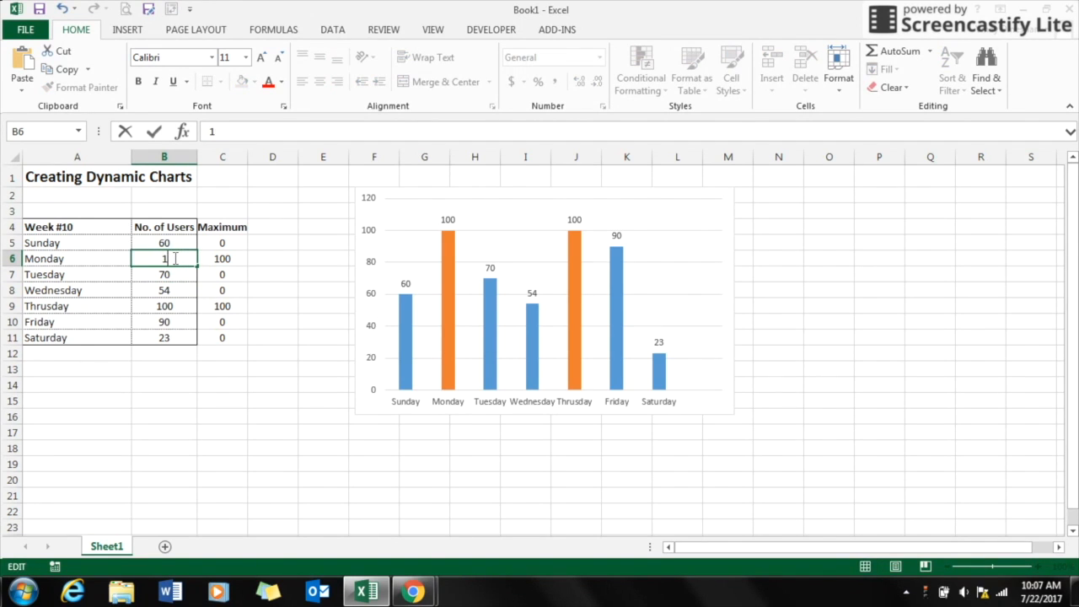
text(10)
key(Return)
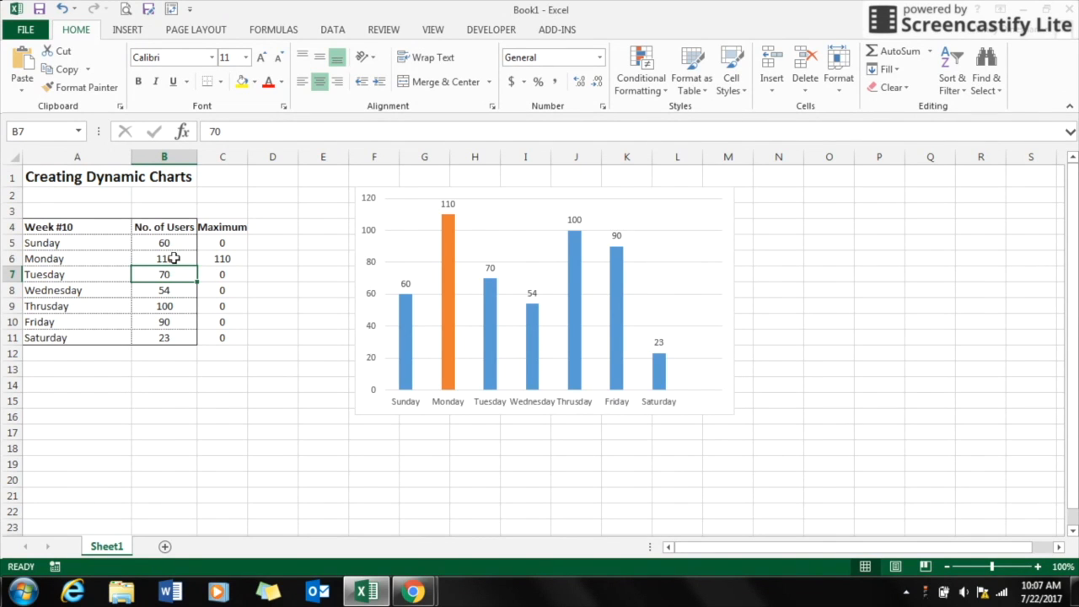
Step: Set Monday's No. of Users value to 90
click(170, 258)
text(1)
key(BackSpace)
text(90)
key(Return)
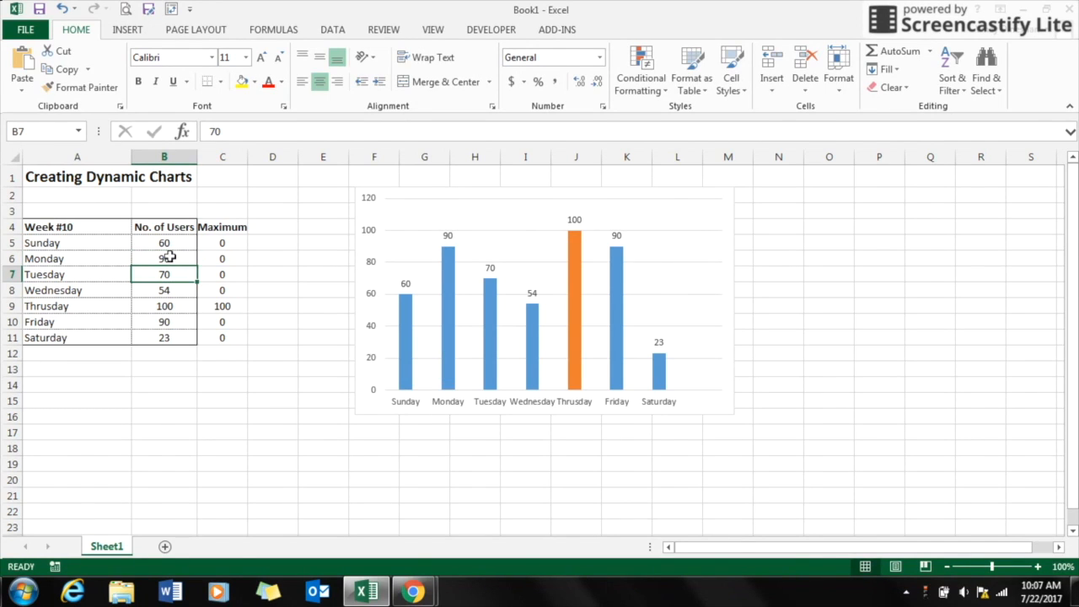
Step: Set Thursday's No. of Users value to 80
click(187, 306)
key(BackSpace)
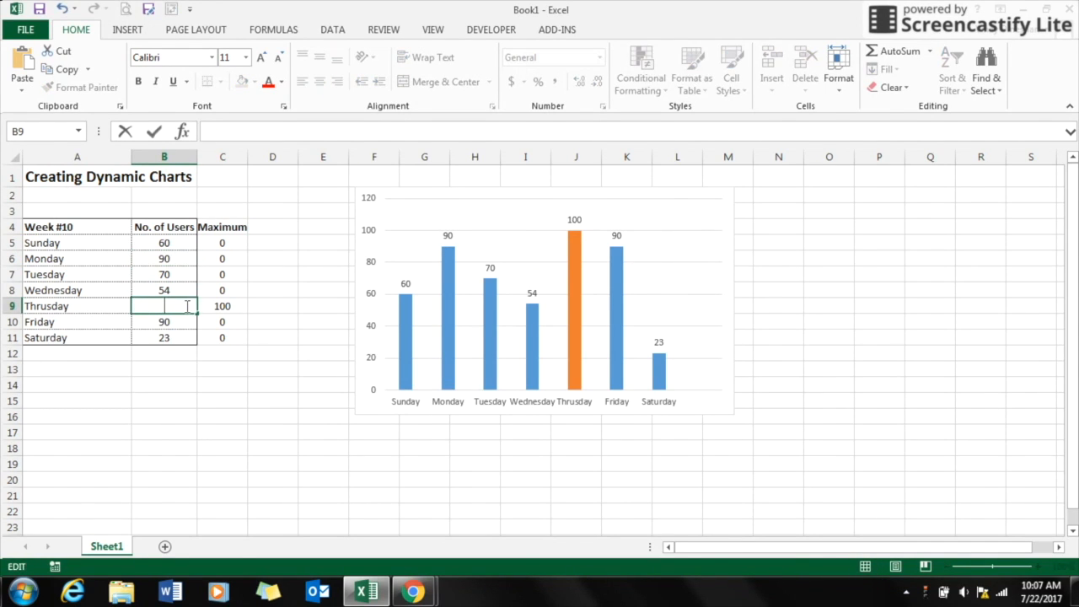
text(80)
key(Return)
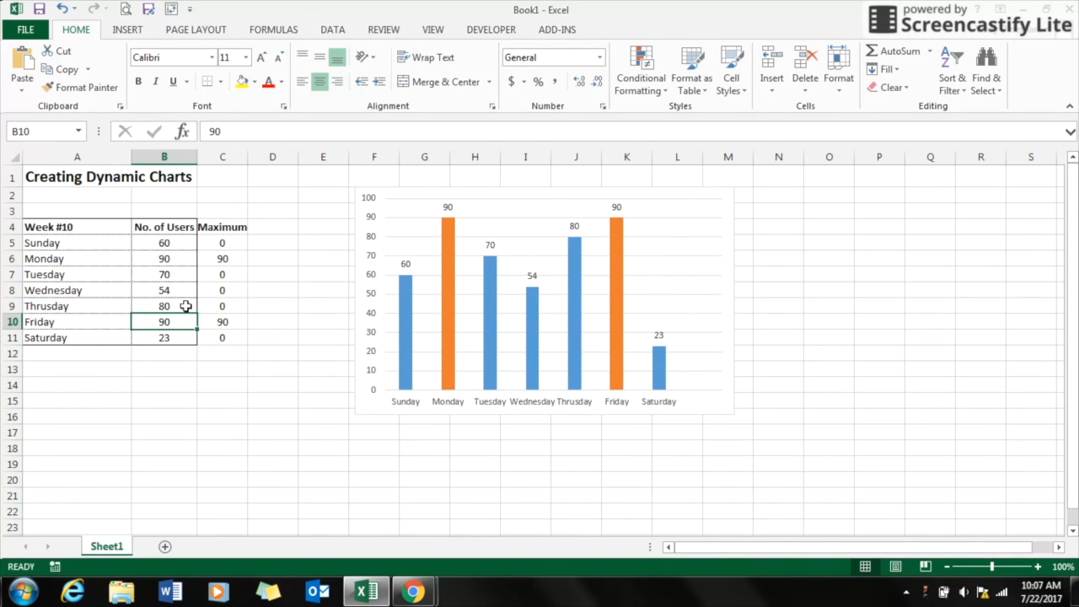
Step: Set Friday's No. of Users value to 80
key(BackSpace)
text(80)
key(Return)
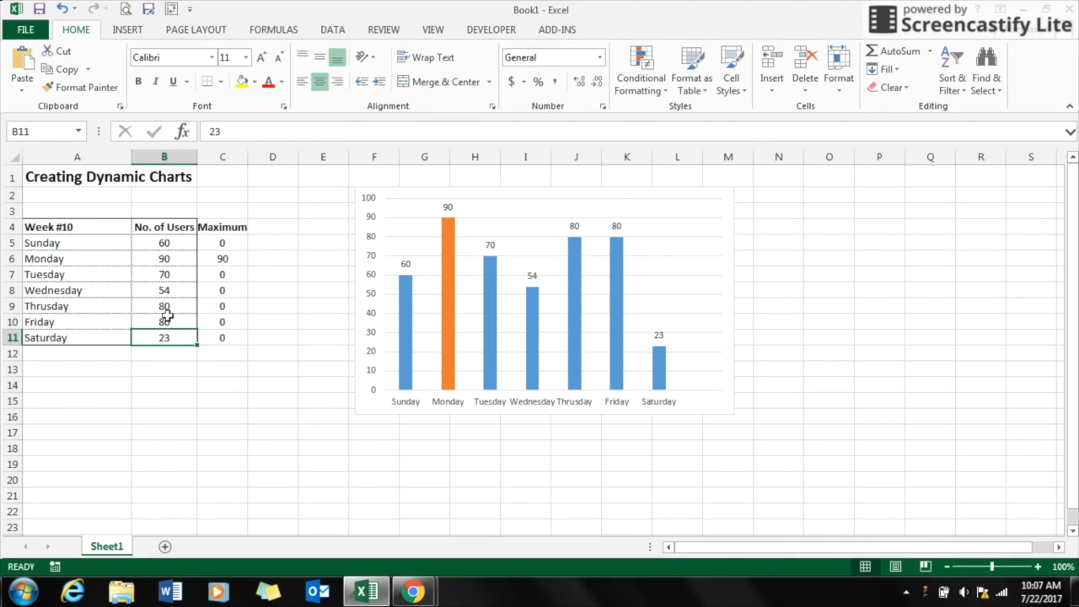